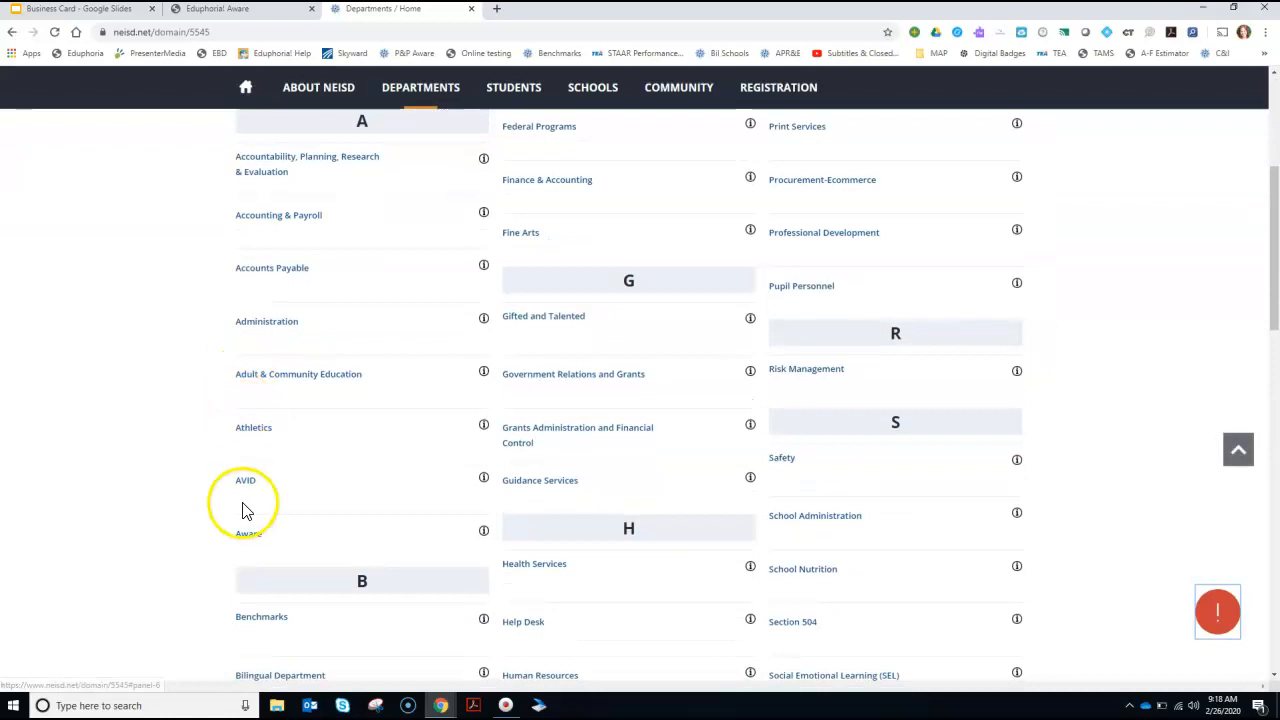
- Open the Aware department page and log in to MyNEISD with the active directory credentials
left_click(250, 536)
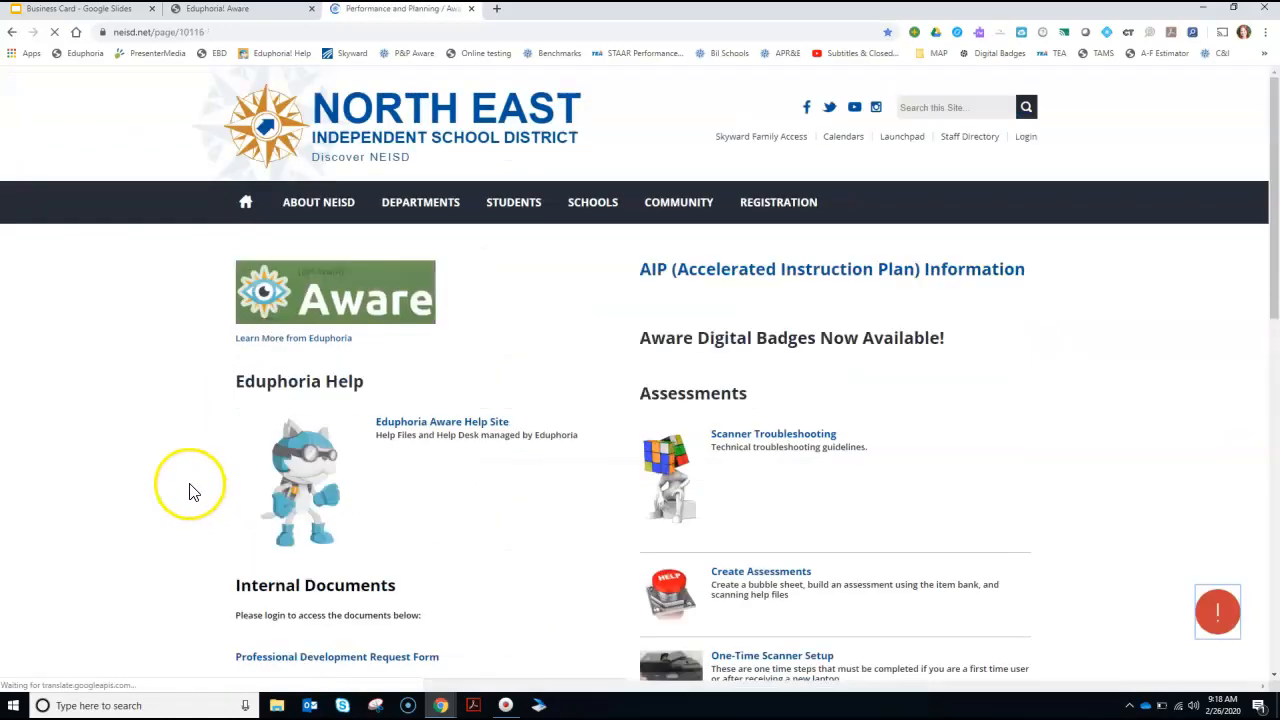
scroll(190, 488, "down", 3)
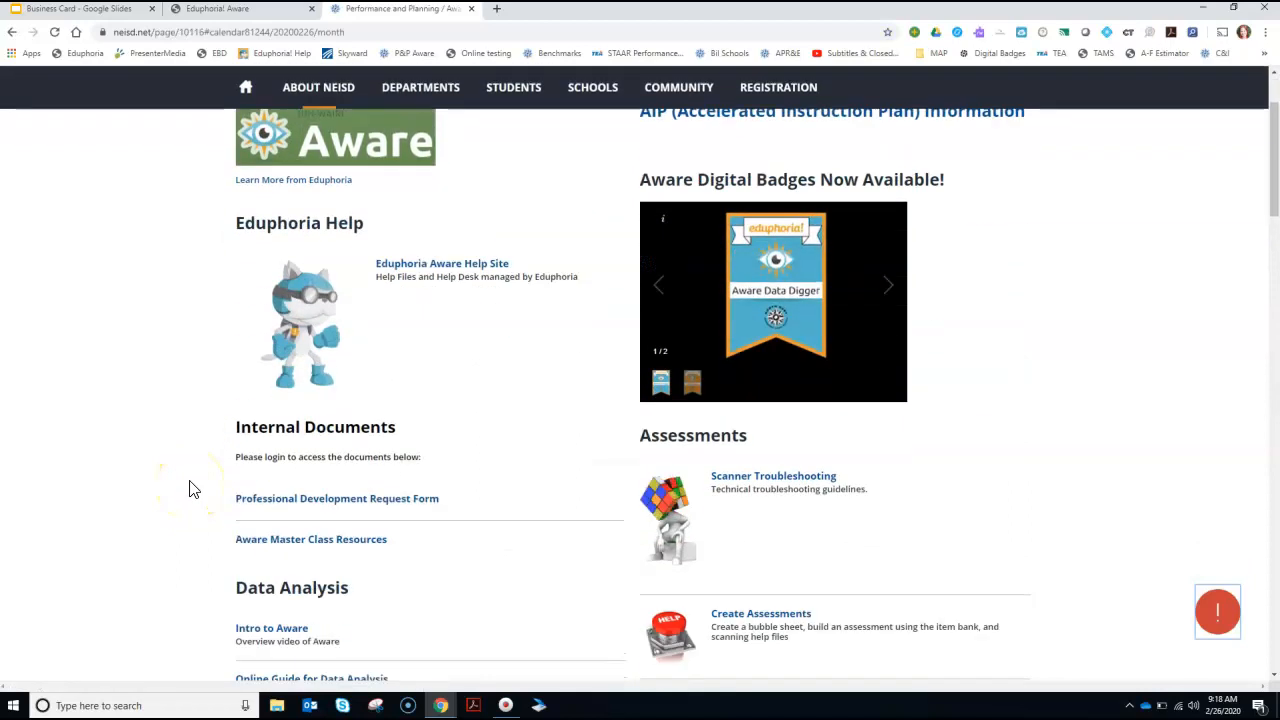
scroll(190, 487, "down", 1)
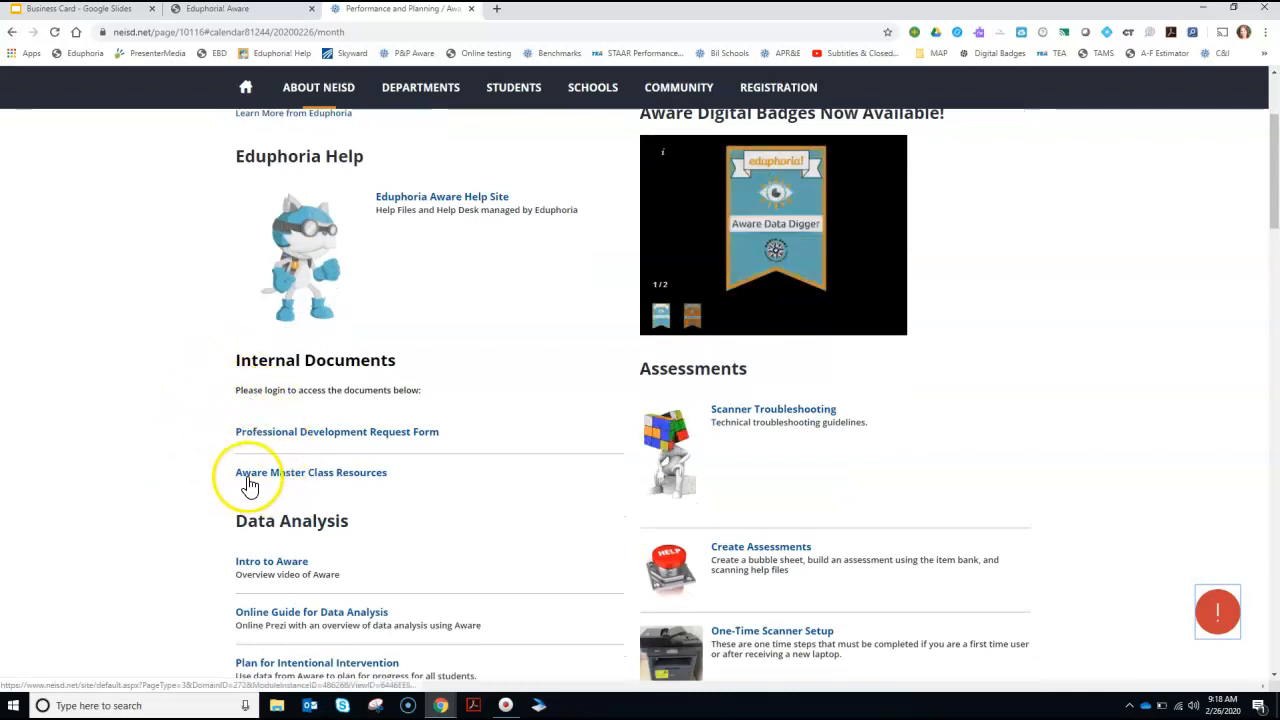
scroll(250, 485, "up", 4)
left_click(1025, 157)
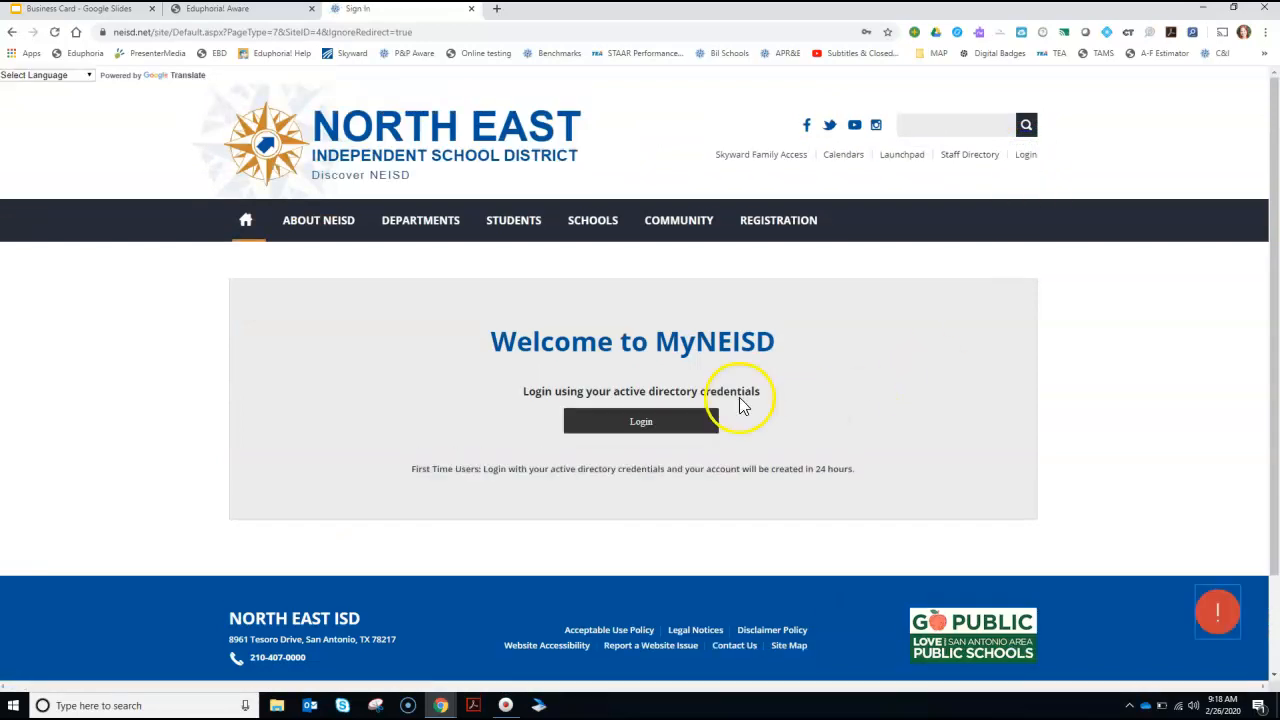
left_click(638, 426)
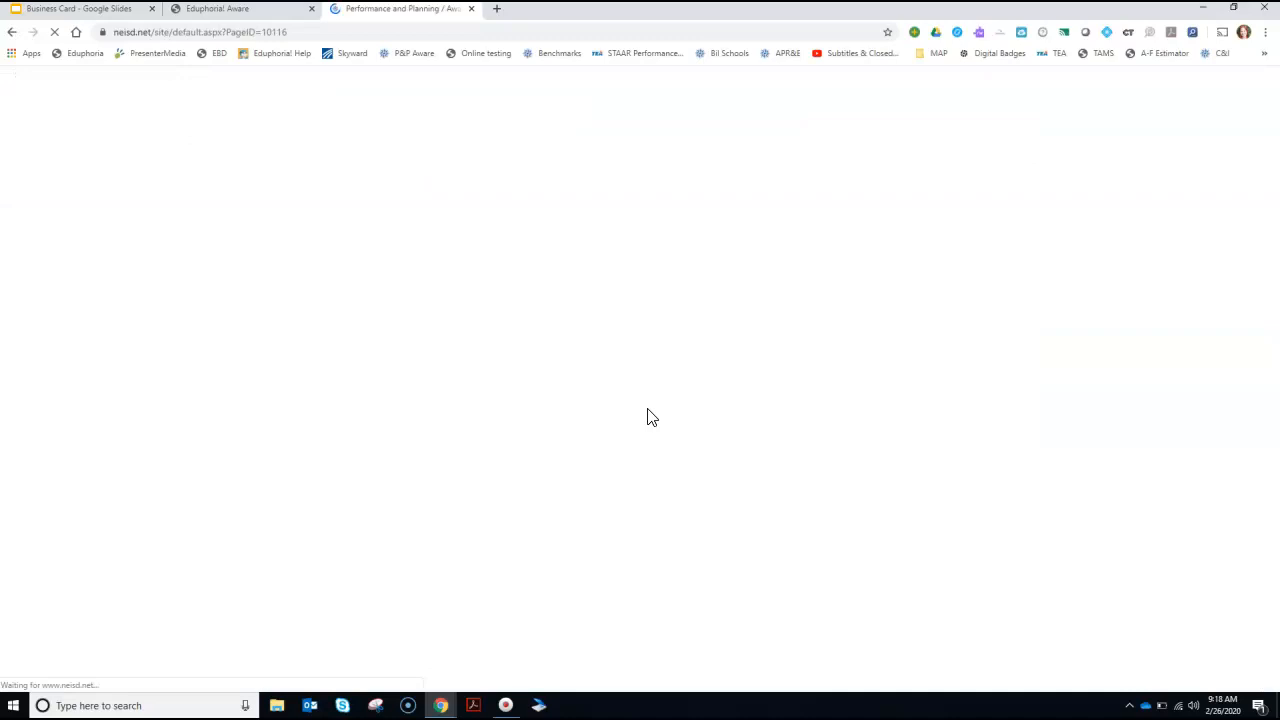
- Open the Data Tools/Accountability Connect page from the Internal Documents section
scroll(230, 477, "down", 2)
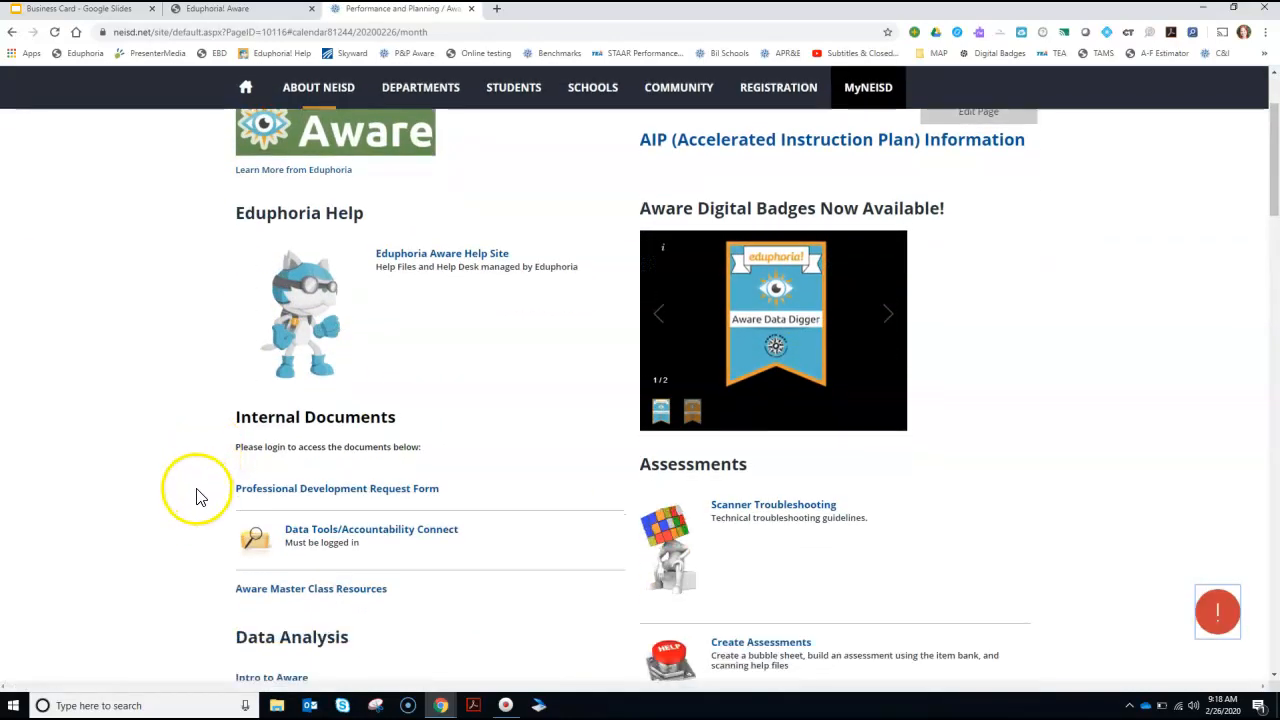
scroll(194, 497, "down", 1)
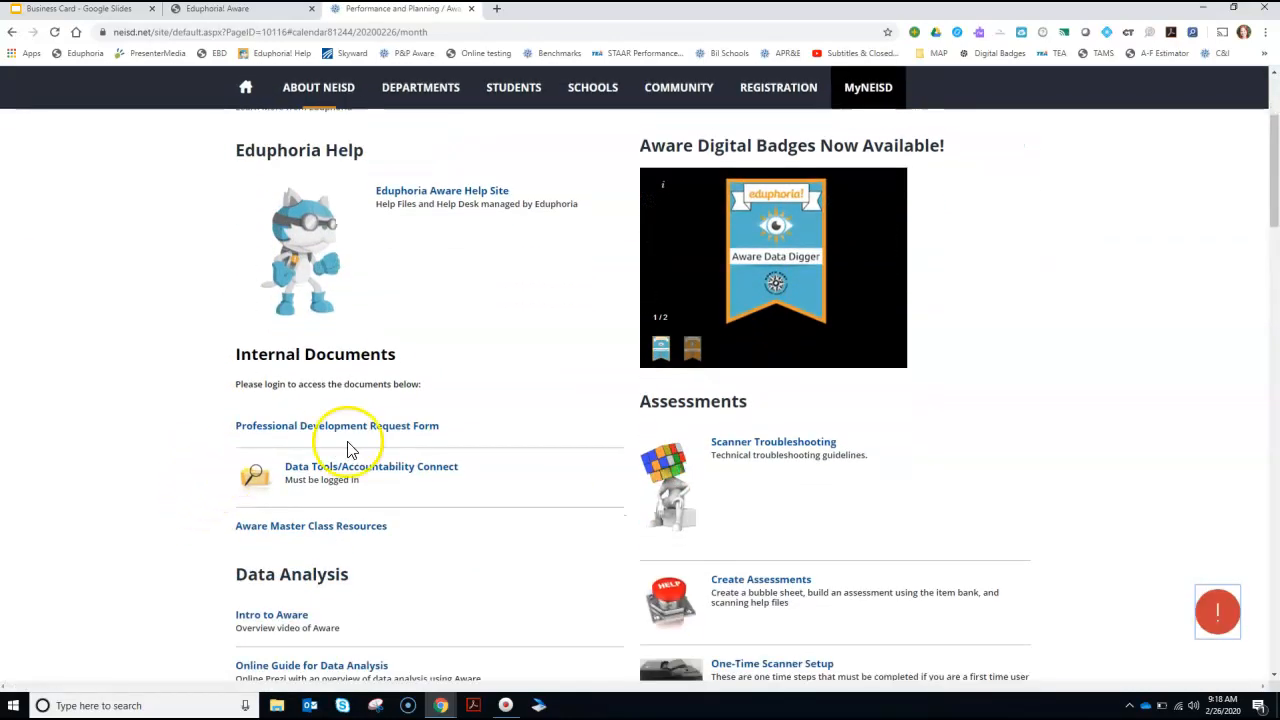
left_click(308, 476)
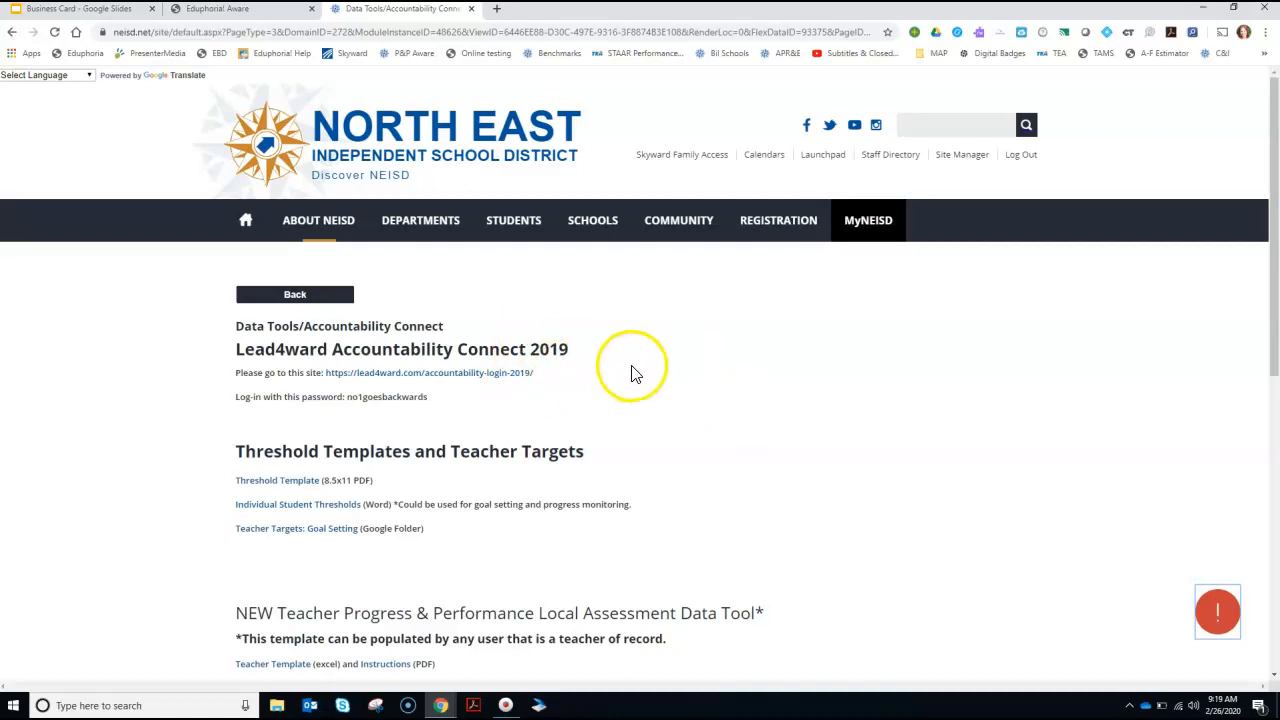
- Download the Excel Teacher Template of the NEW Teacher Progress & Performance Local Assessment Data Tool and open the workbook
scroll(677, 414, "down", 2)
scroll(680, 415, "down", 1)
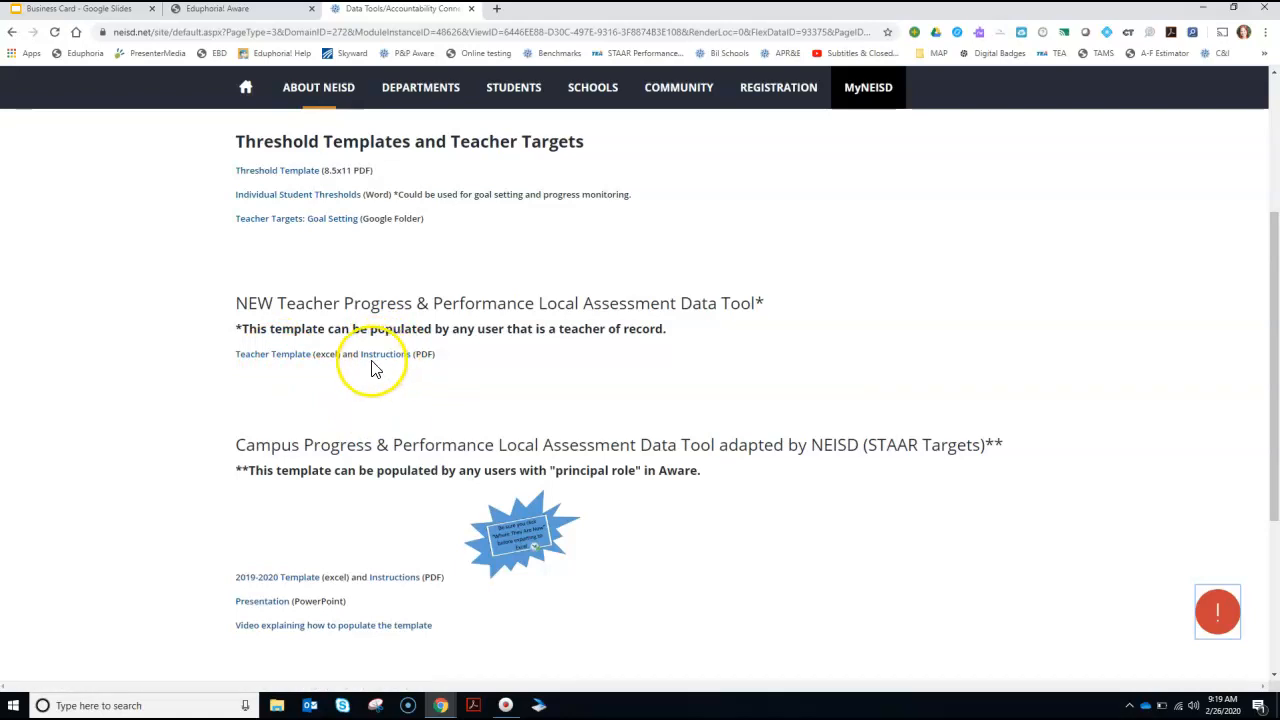
left_click(285, 358)
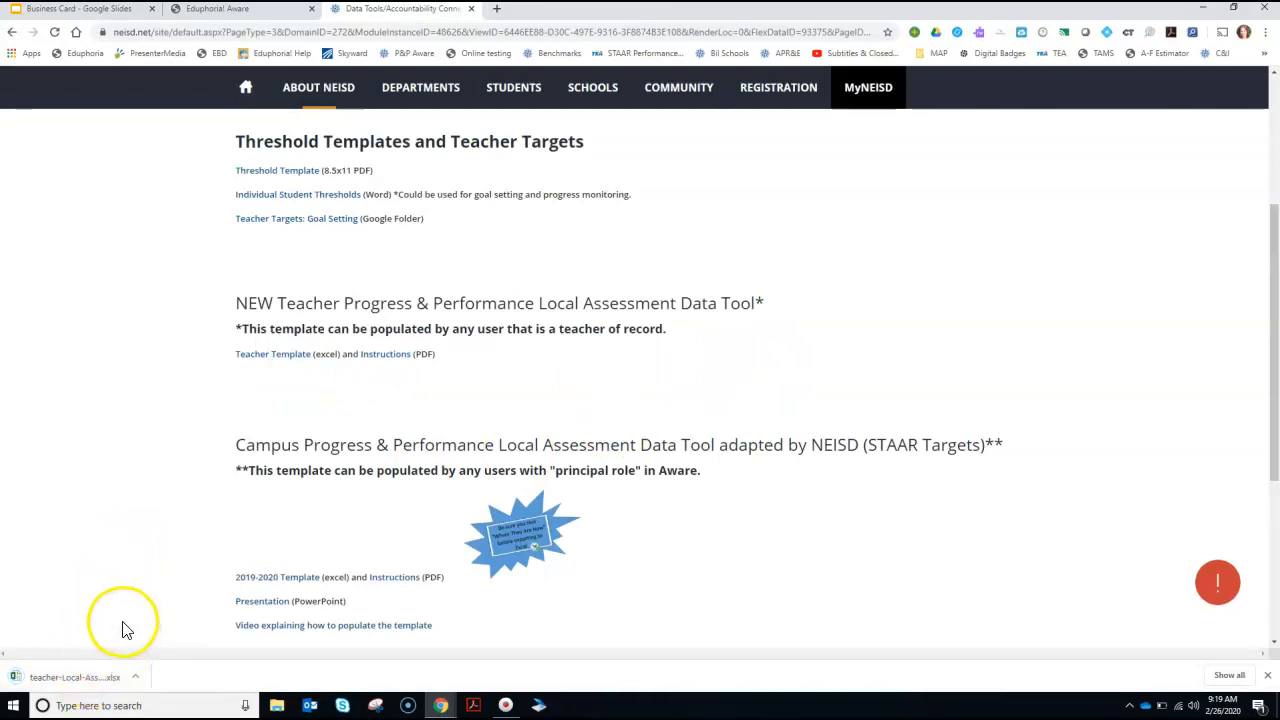
left_click(81, 684)
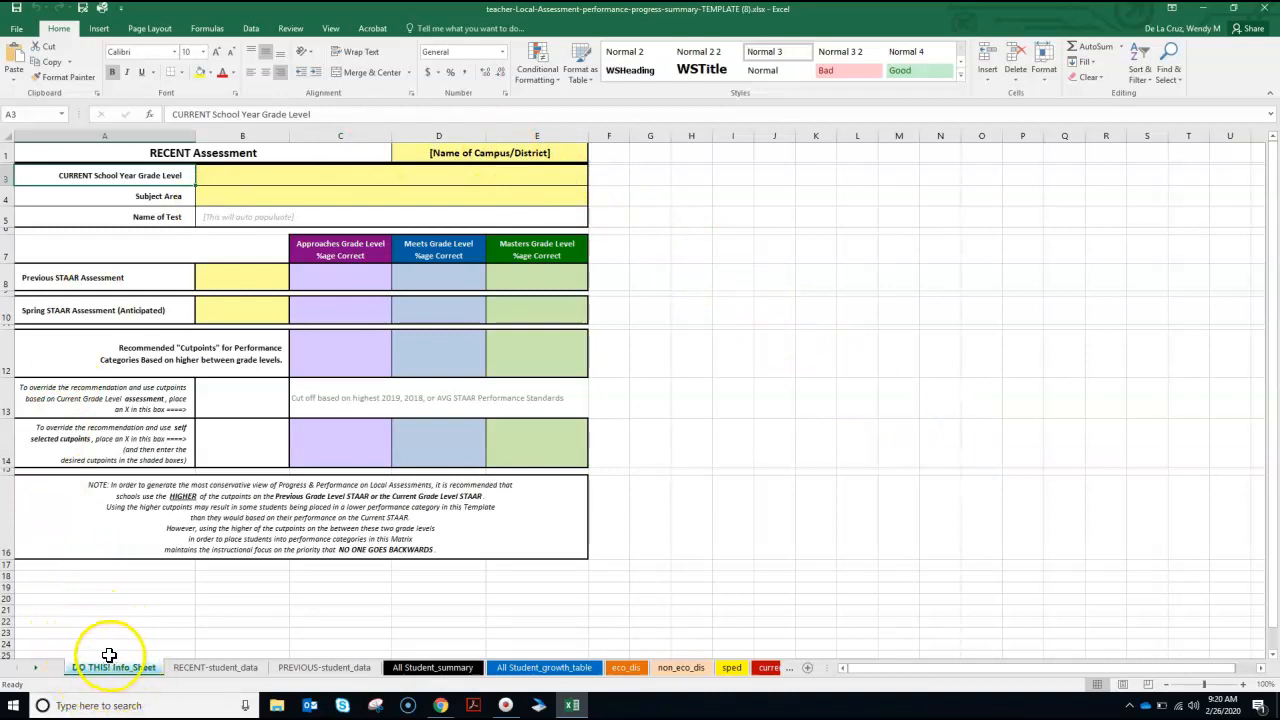
- On the info sheet, enter "Your Campus" as the campus name and set the current school year grade level to Grade 5
left_click(498, 155)
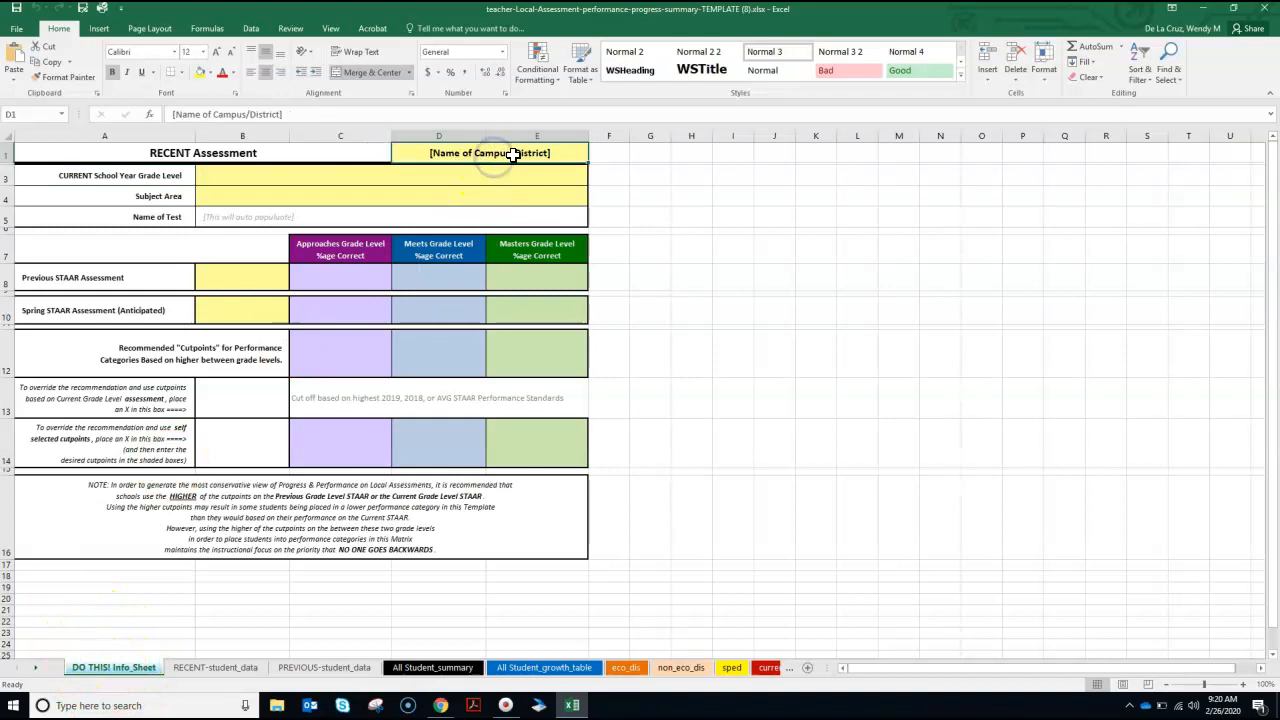
type("Your Campus")
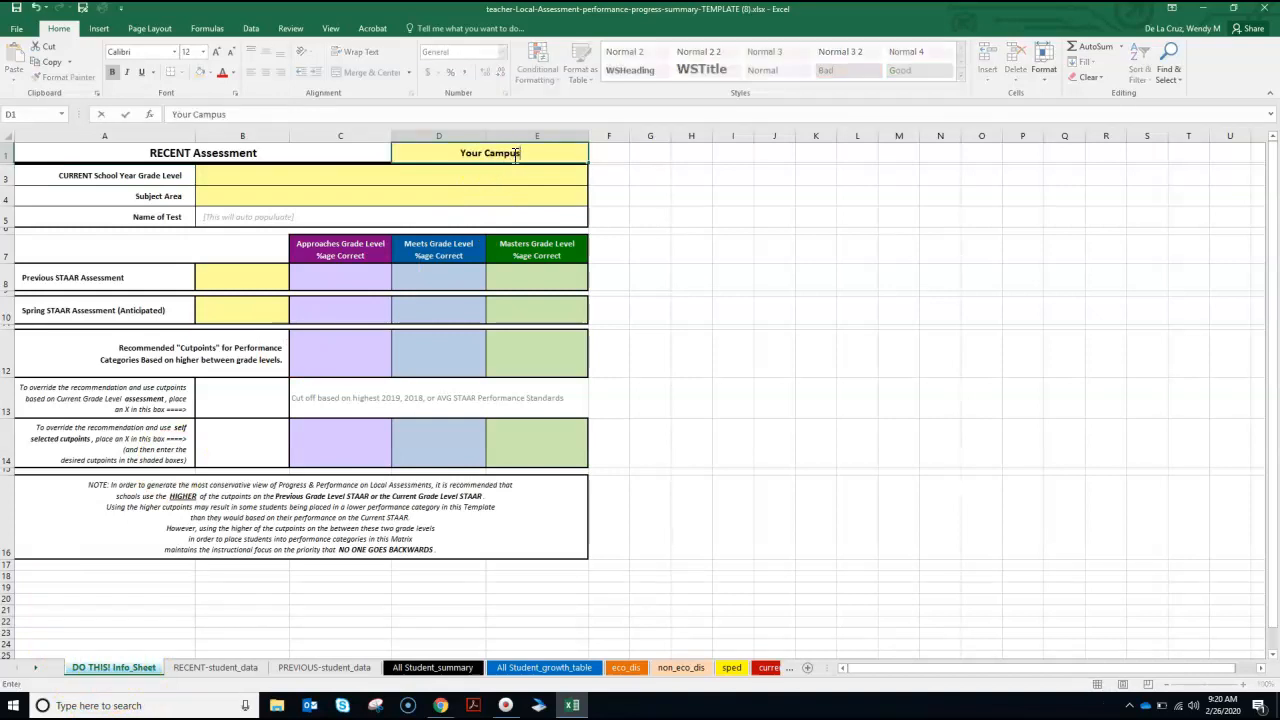
left_click(501, 176)
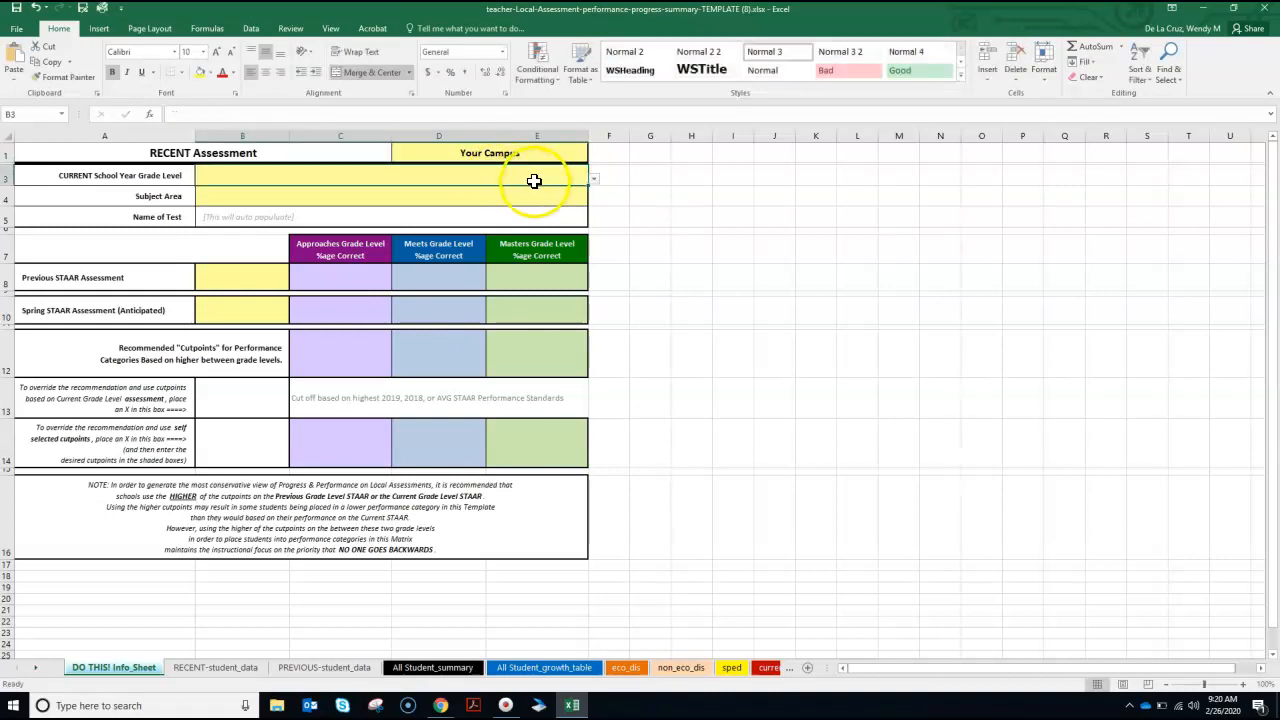
left_click(594, 180)
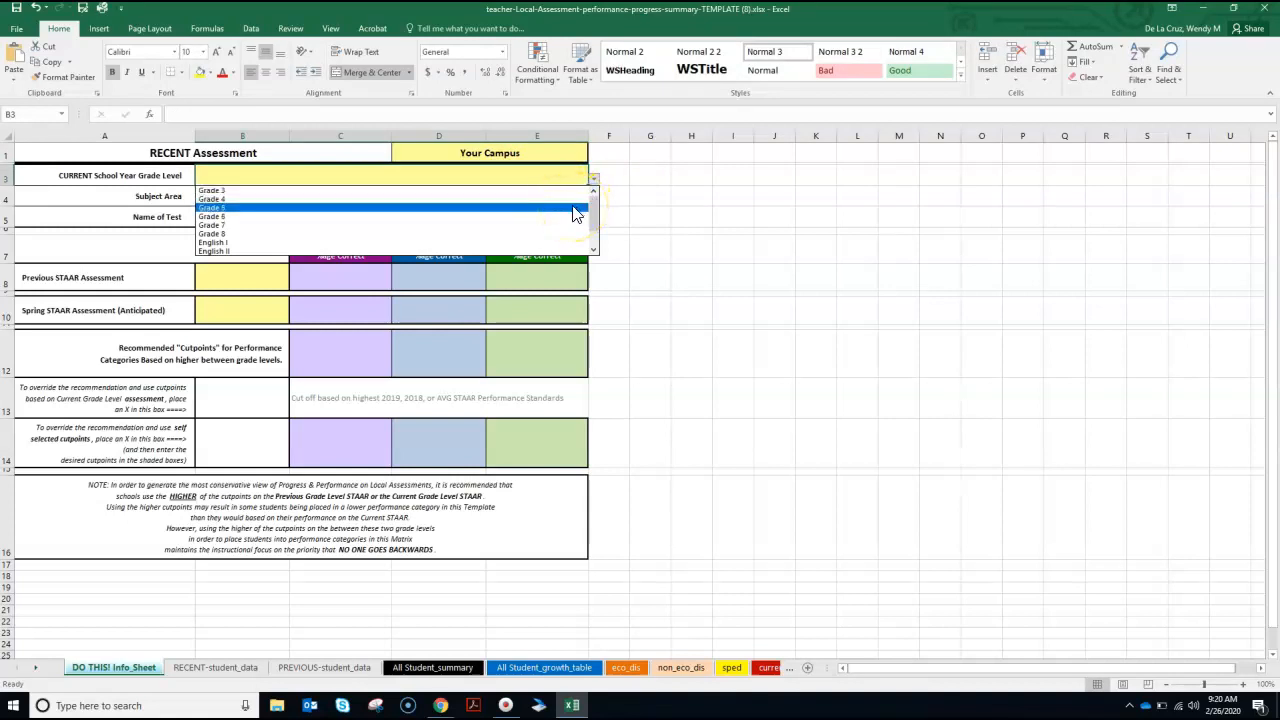
left_click(575, 208)
- Set the subject area on the info sheet to ELA/Reading
left_click(549, 196)
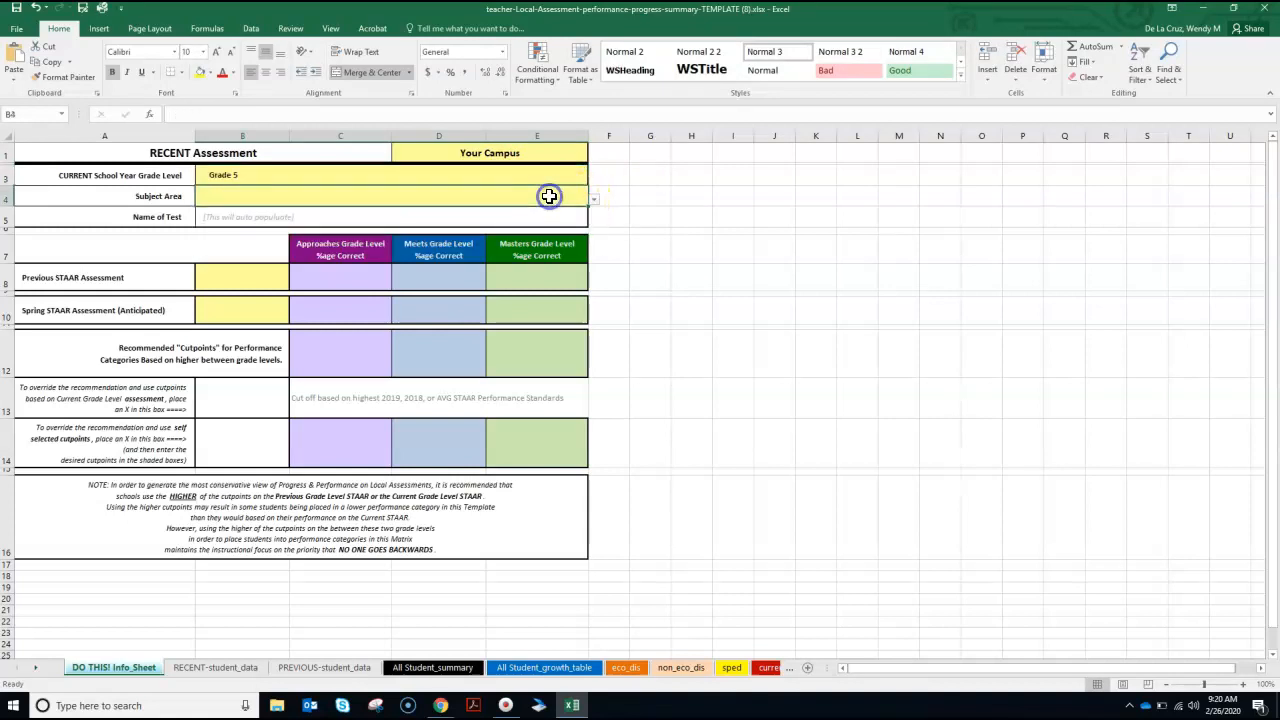
left_click(594, 202)
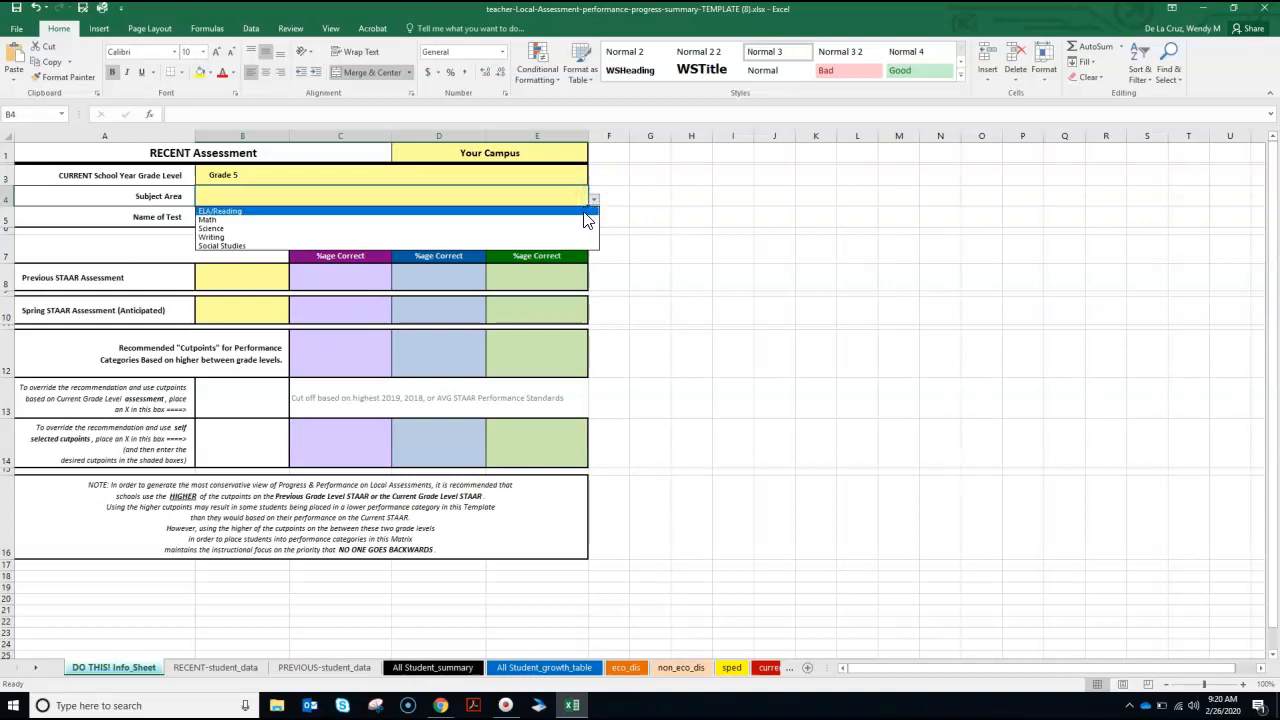
left_click(584, 212)
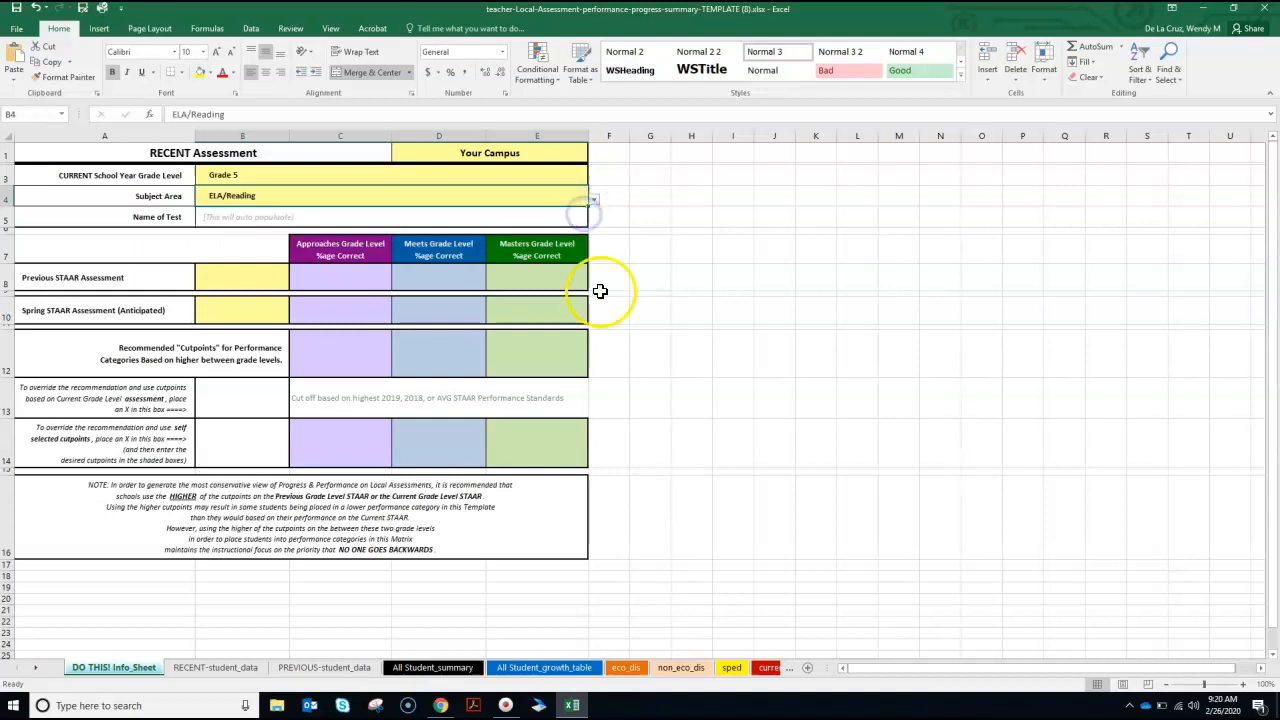
- Set the previous STAAR assessment to Reading Grade 4 (ENG) and the anticipated spring STAAR assessment to Reading Grade 5 (ENG)
left_click(254, 279)
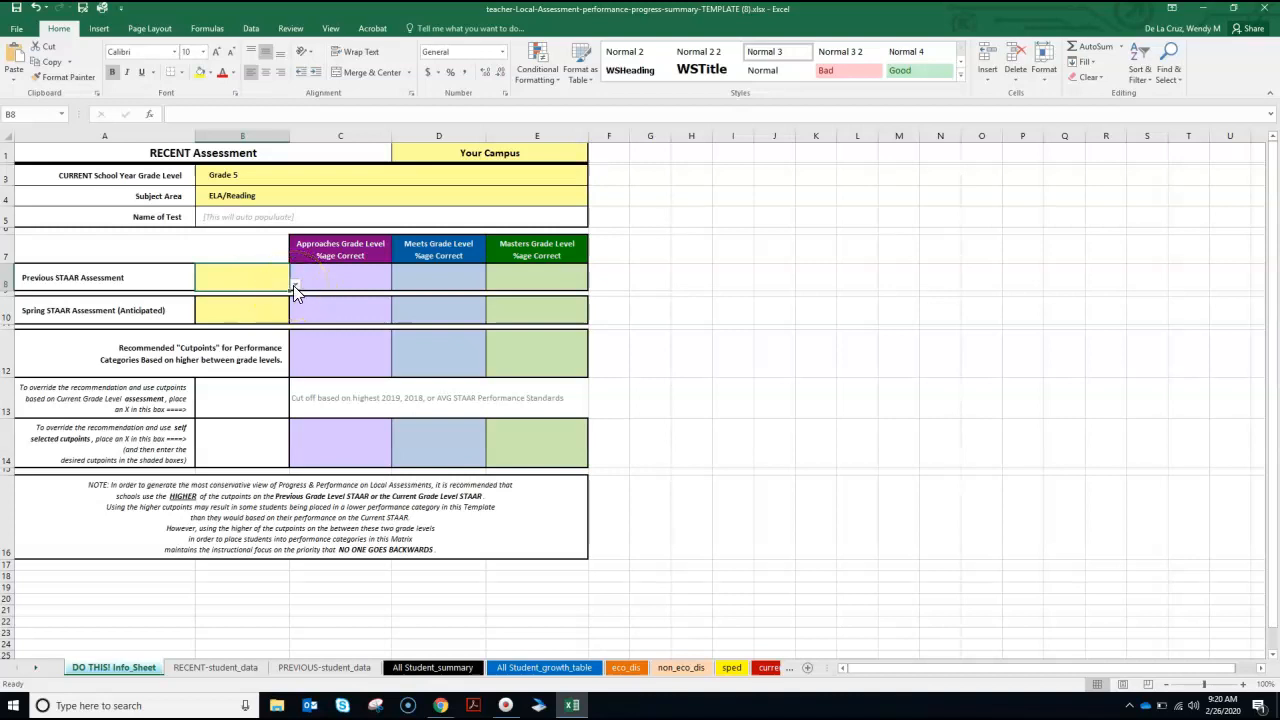
left_click(293, 285)
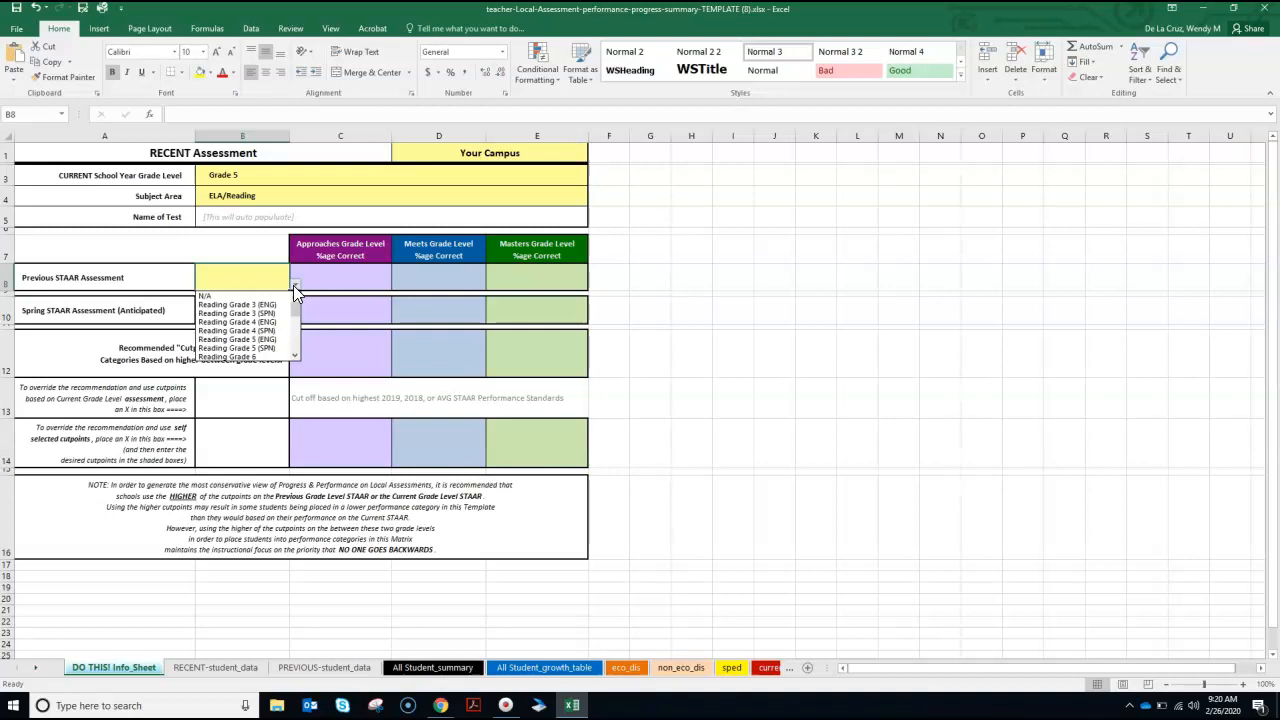
left_click(230, 325)
left_click(240, 308)
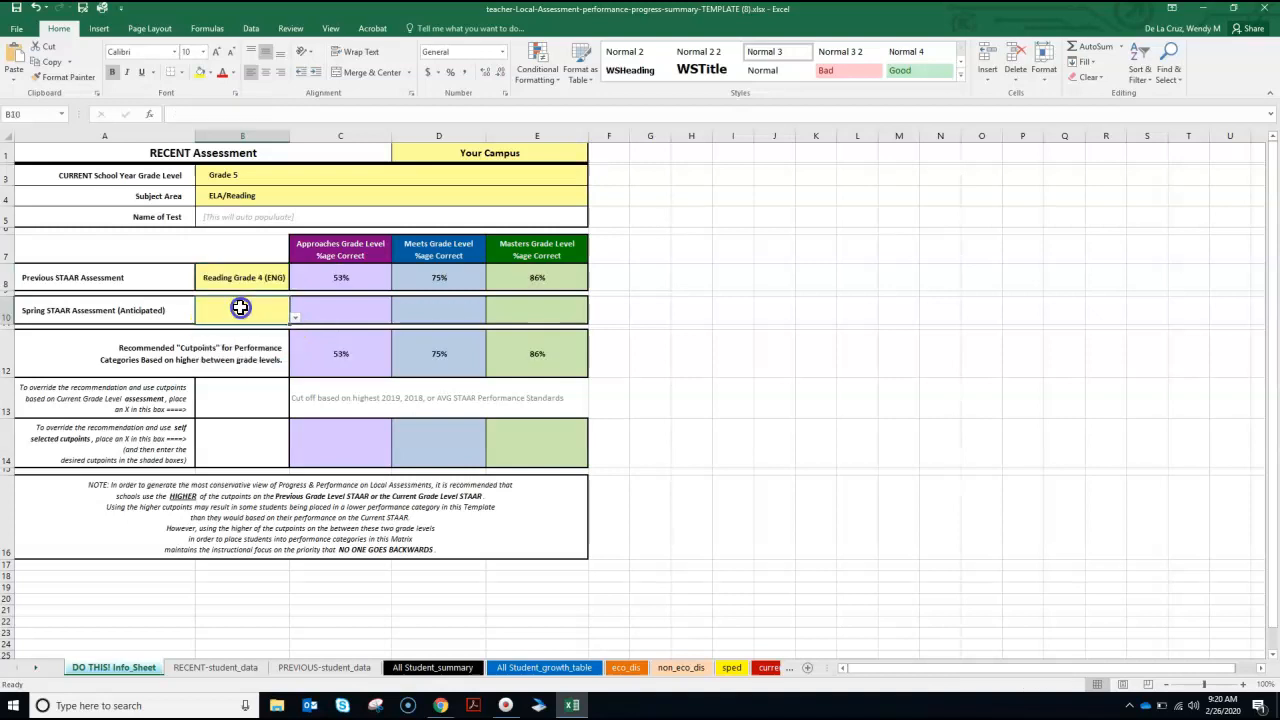
left_click(295, 318)
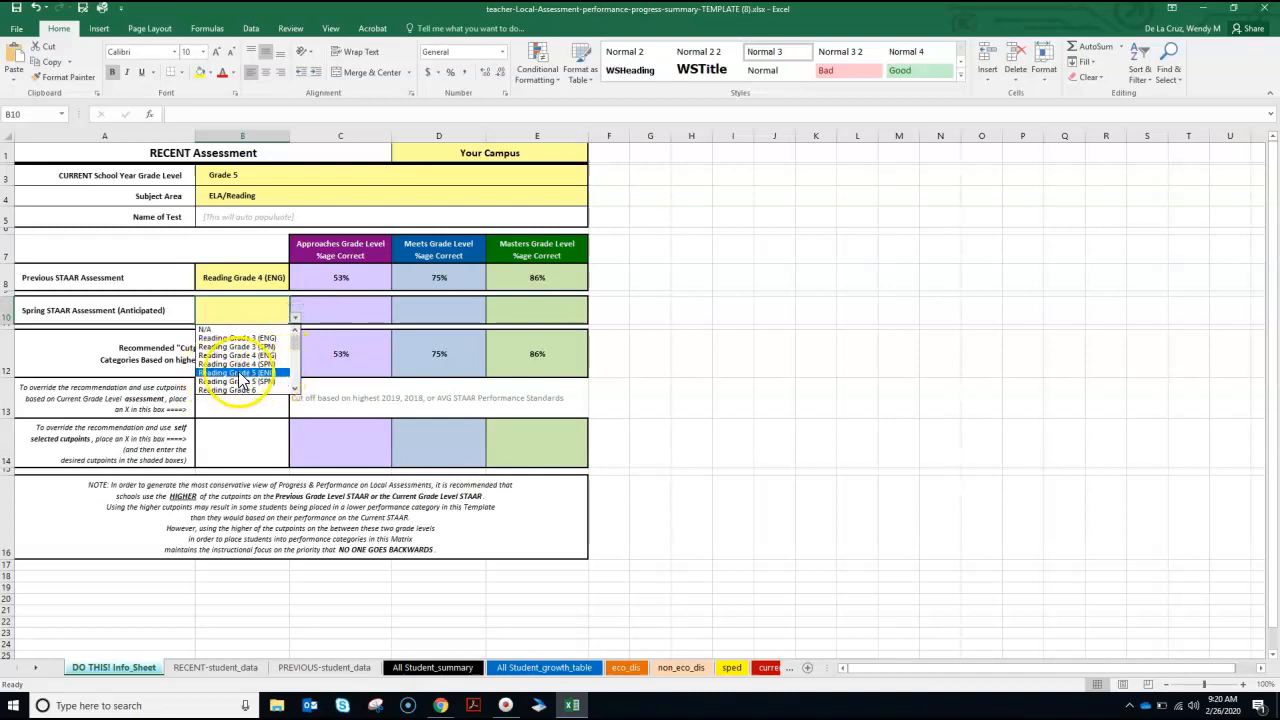
left_click(245, 373)
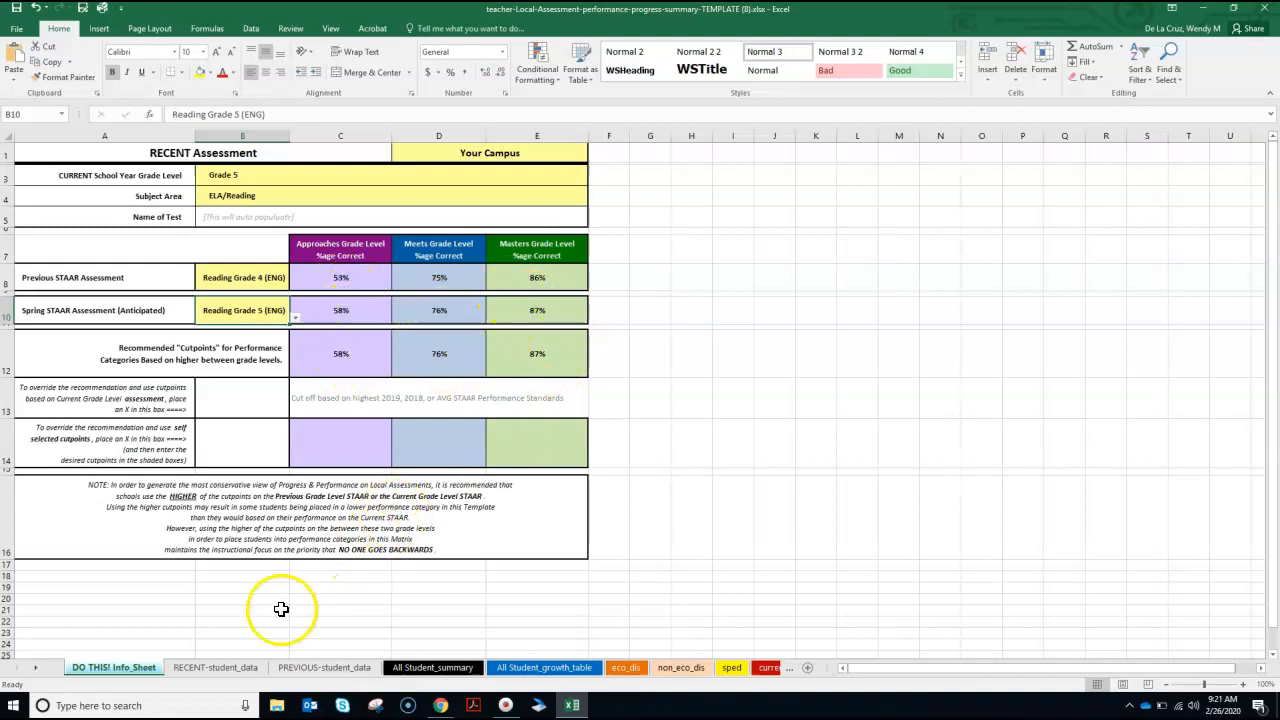
- Bring up the RECENT-student_data sheet in the workbook and switch to the Eduphoria Aware page in Chrome
left_click(226, 665)
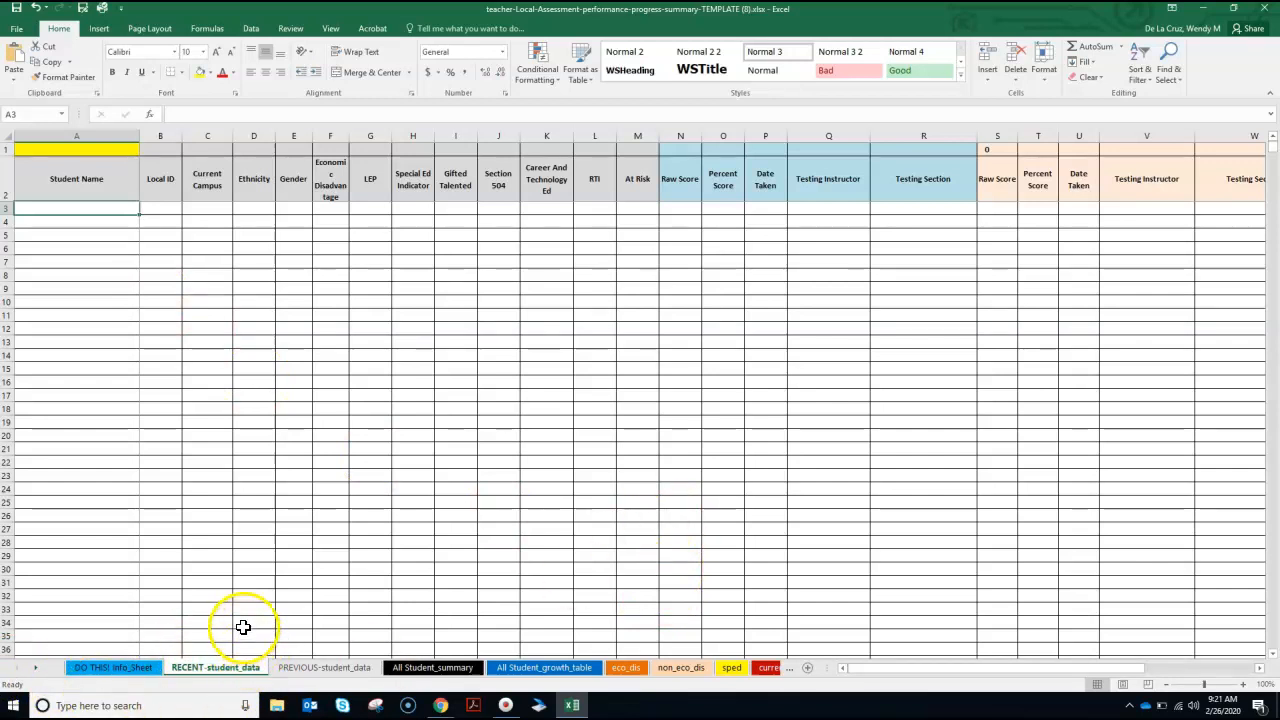
mouse_move(440, 706)
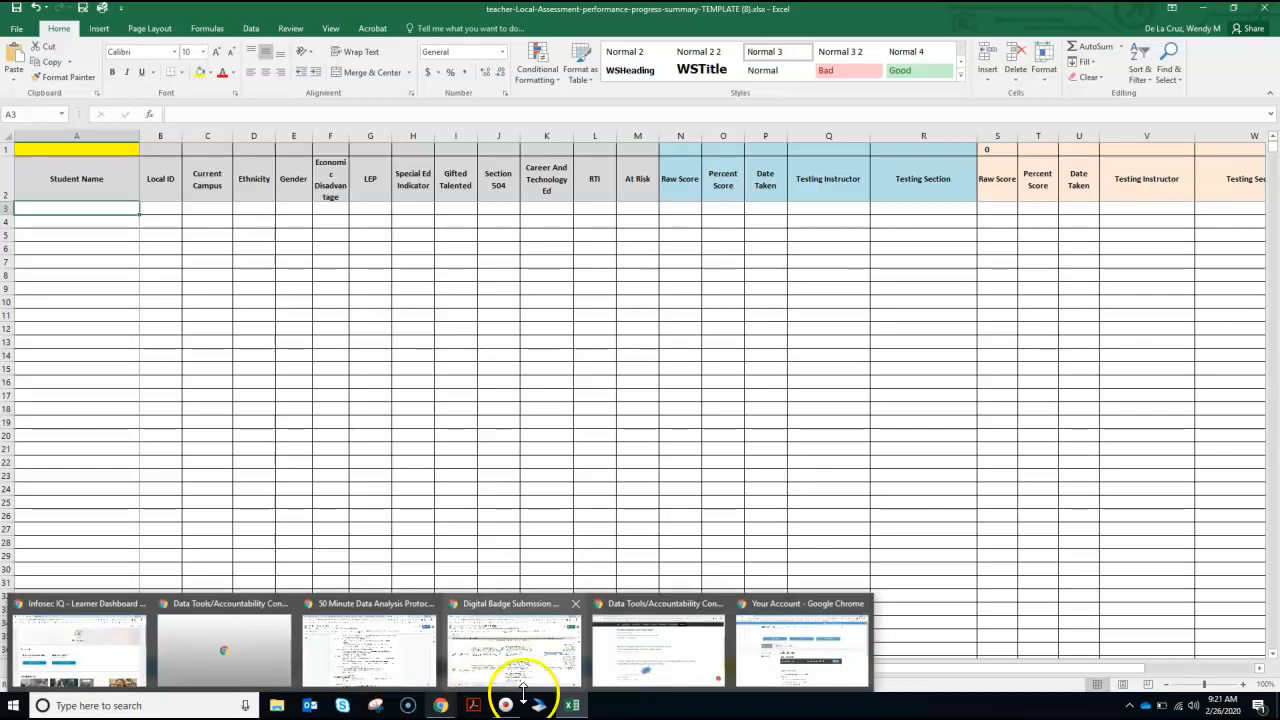
left_click(769, 636)
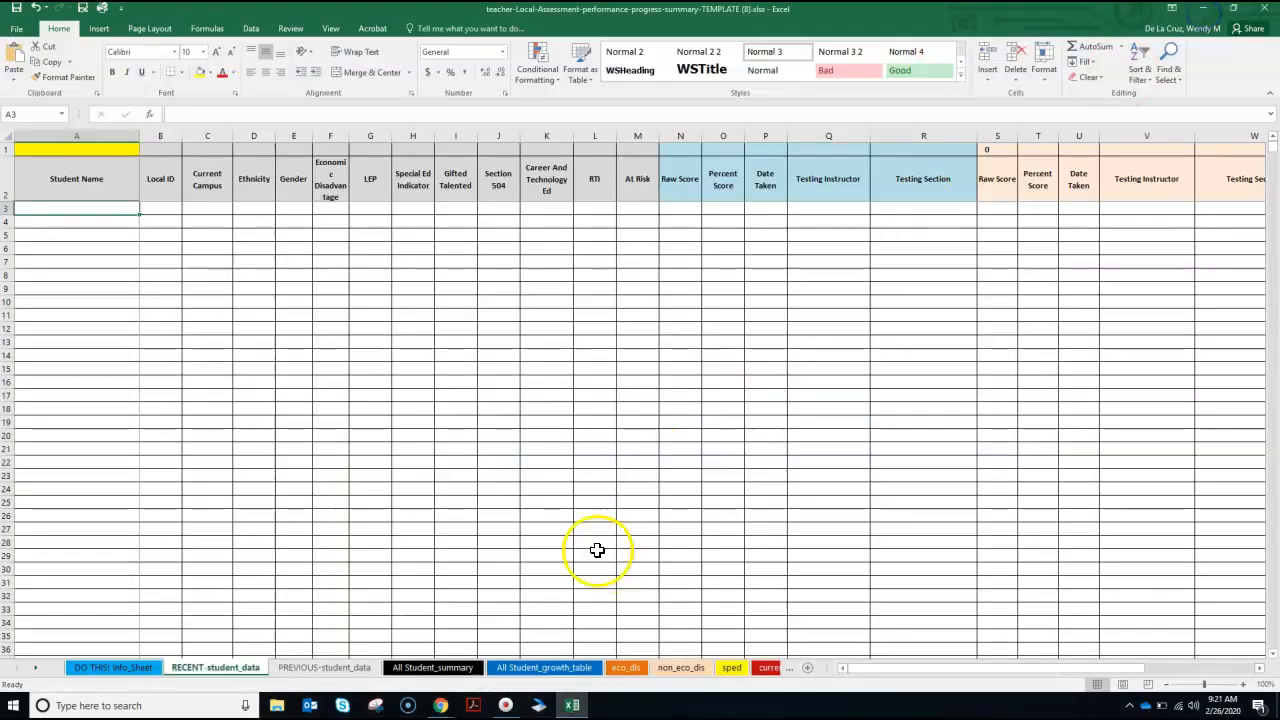
mouse_move(440, 706)
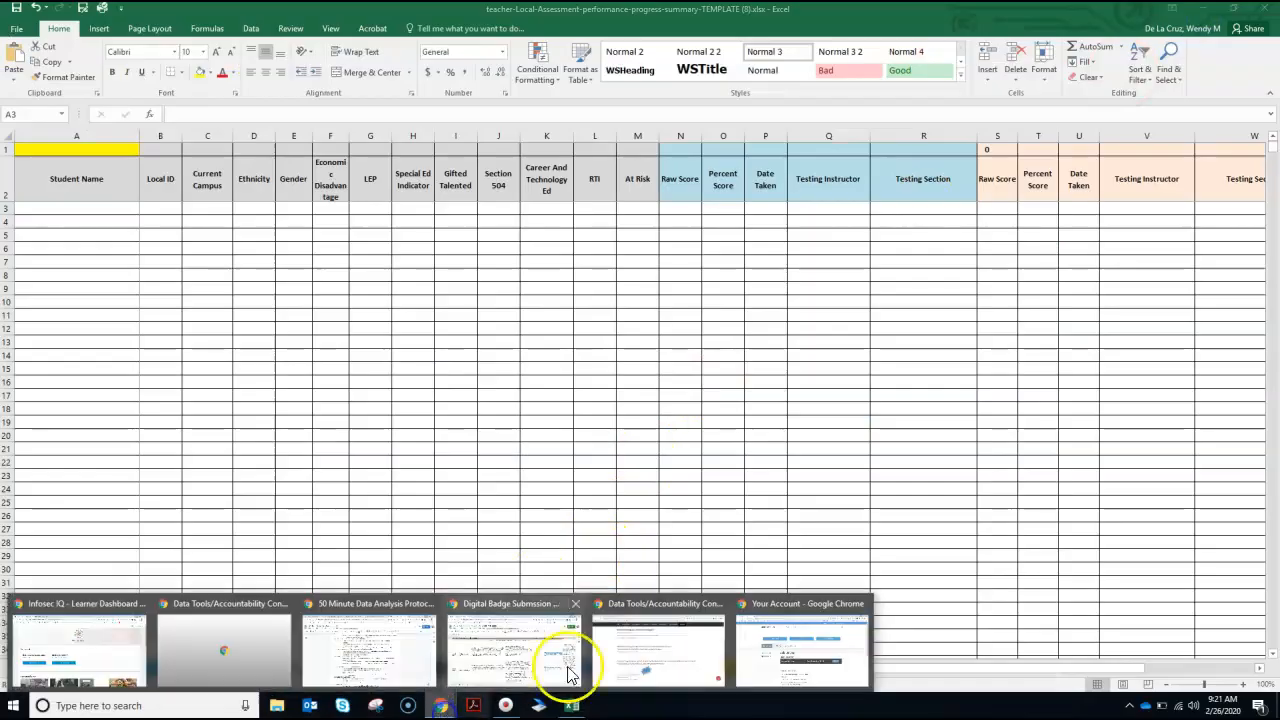
left_click(665, 650)
left_click(240, 9)
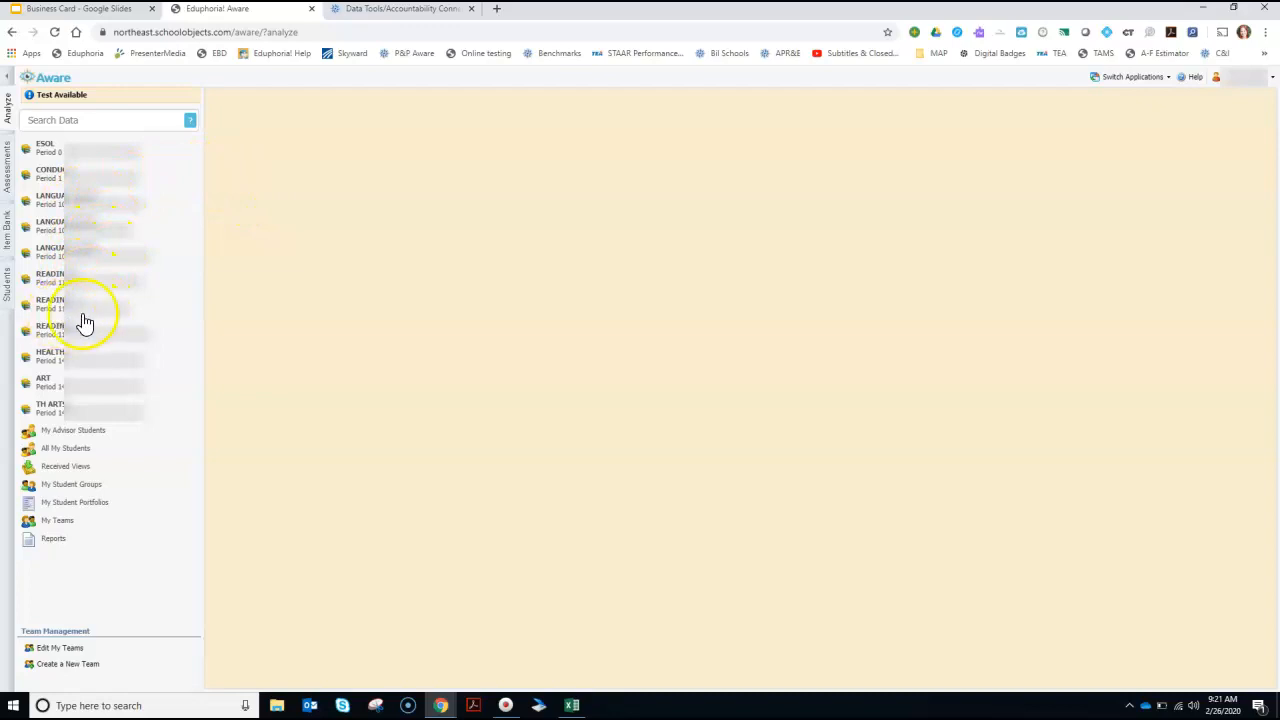
- Open the 2019-2020 fifth-grade district reading benchmark Rdg Gr5 431 Jan 2020 for All My Students in the NEW Progress and Performance-Local Assessments view
left_click(70, 450)
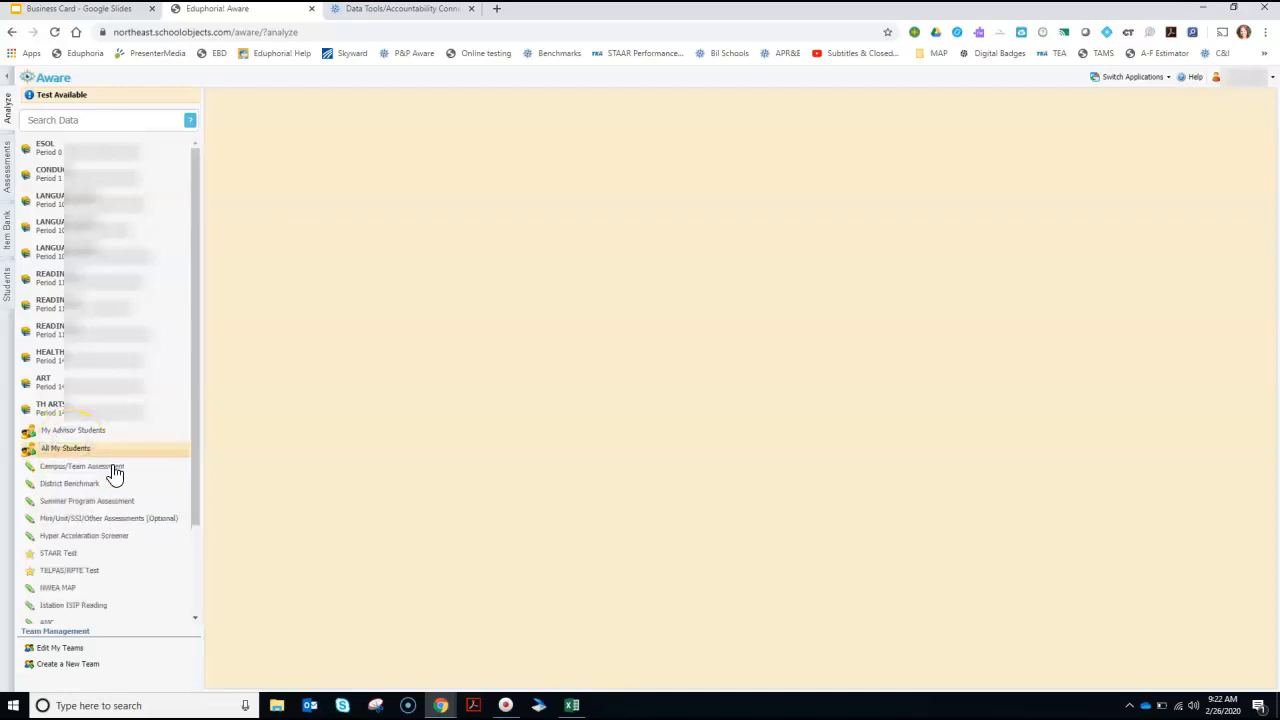
scroll(117, 480, "down", 2)
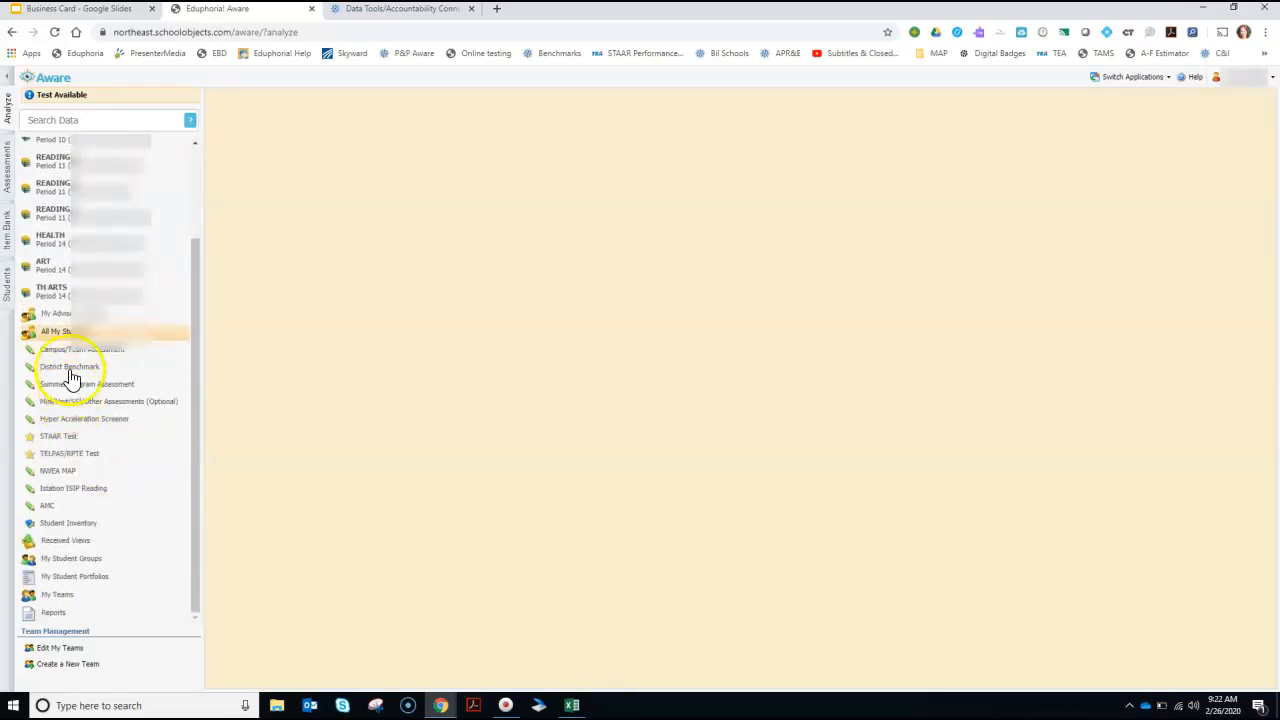
left_click(70, 377)
left_click(58, 388)
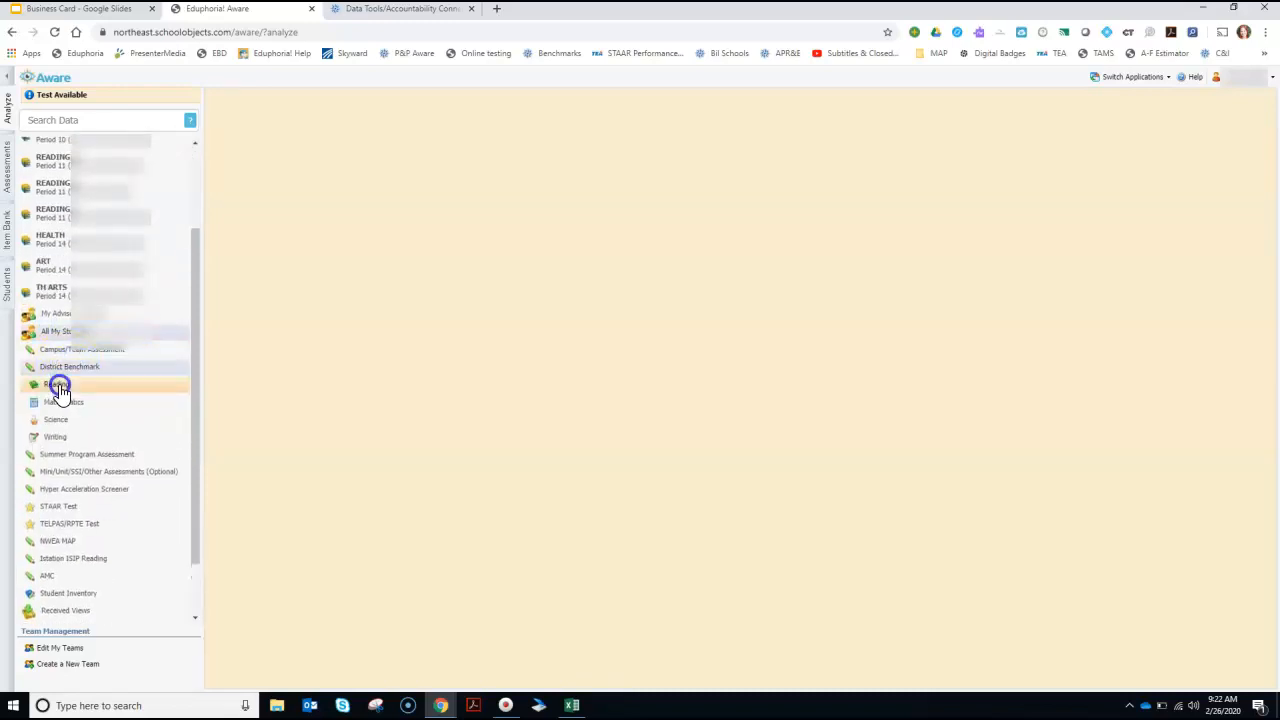
left_click(66, 474)
left_click(72, 488)
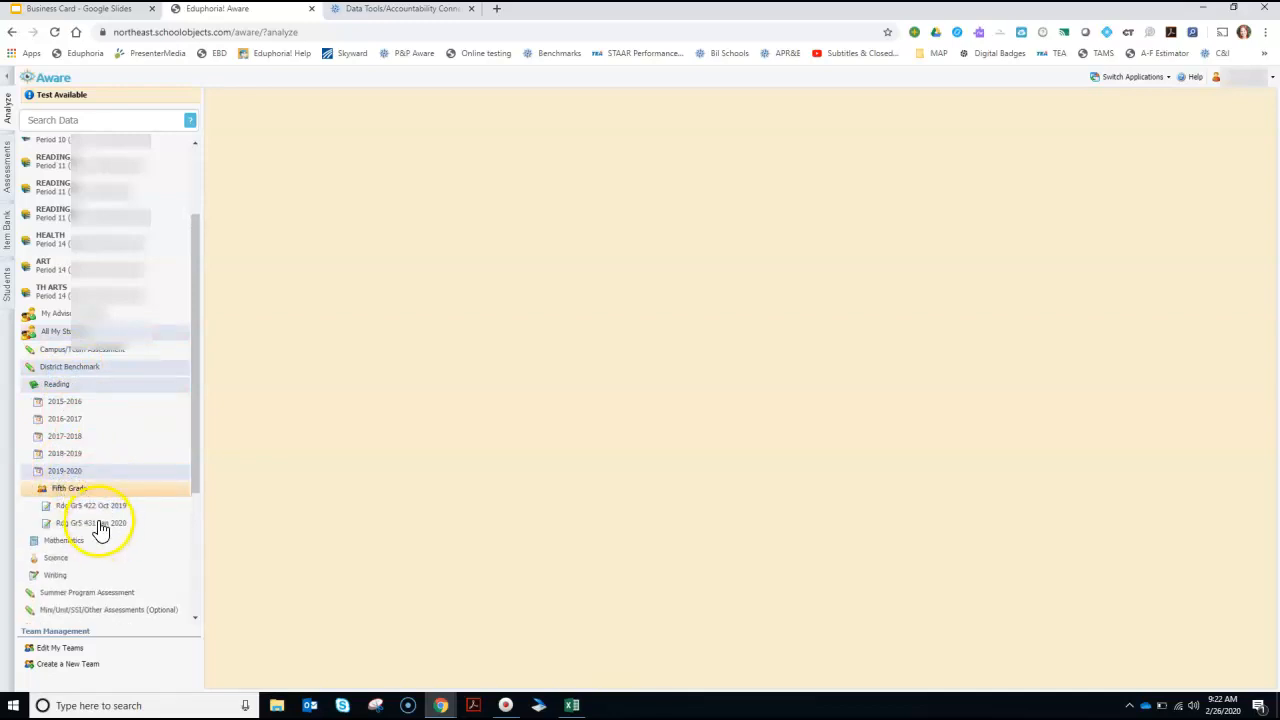
left_click(96, 525)
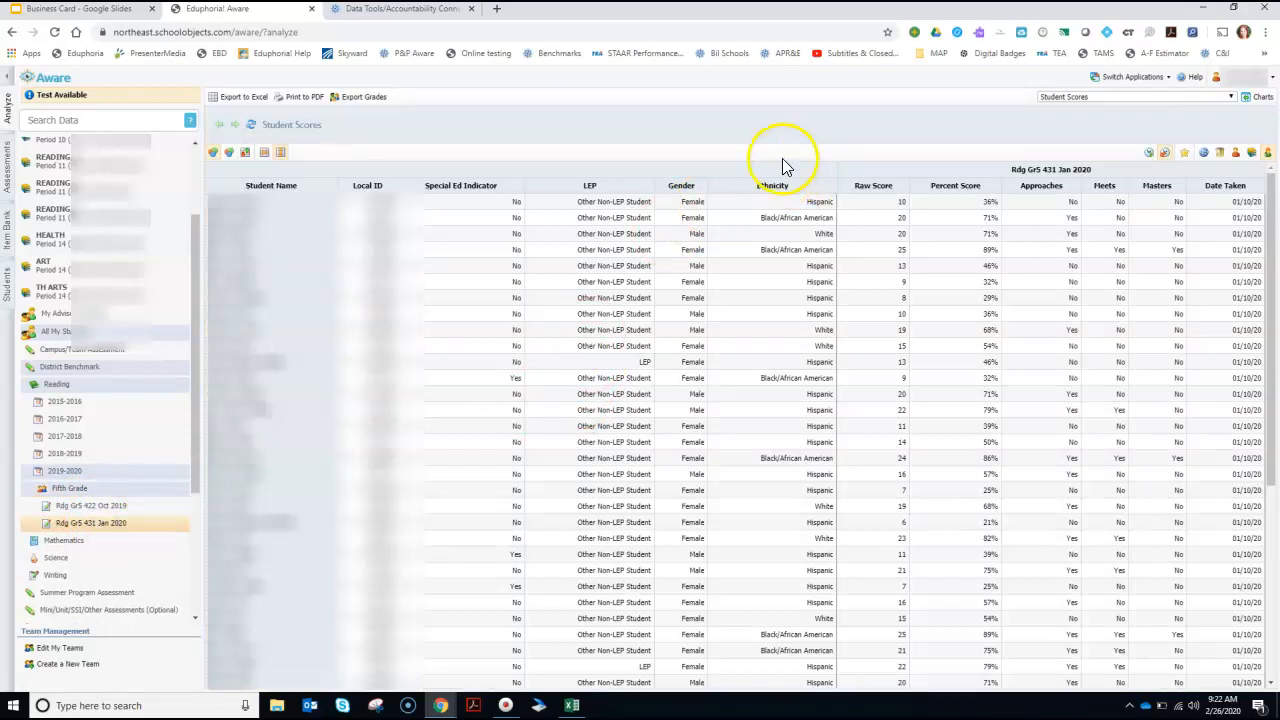
left_click(1066, 98)
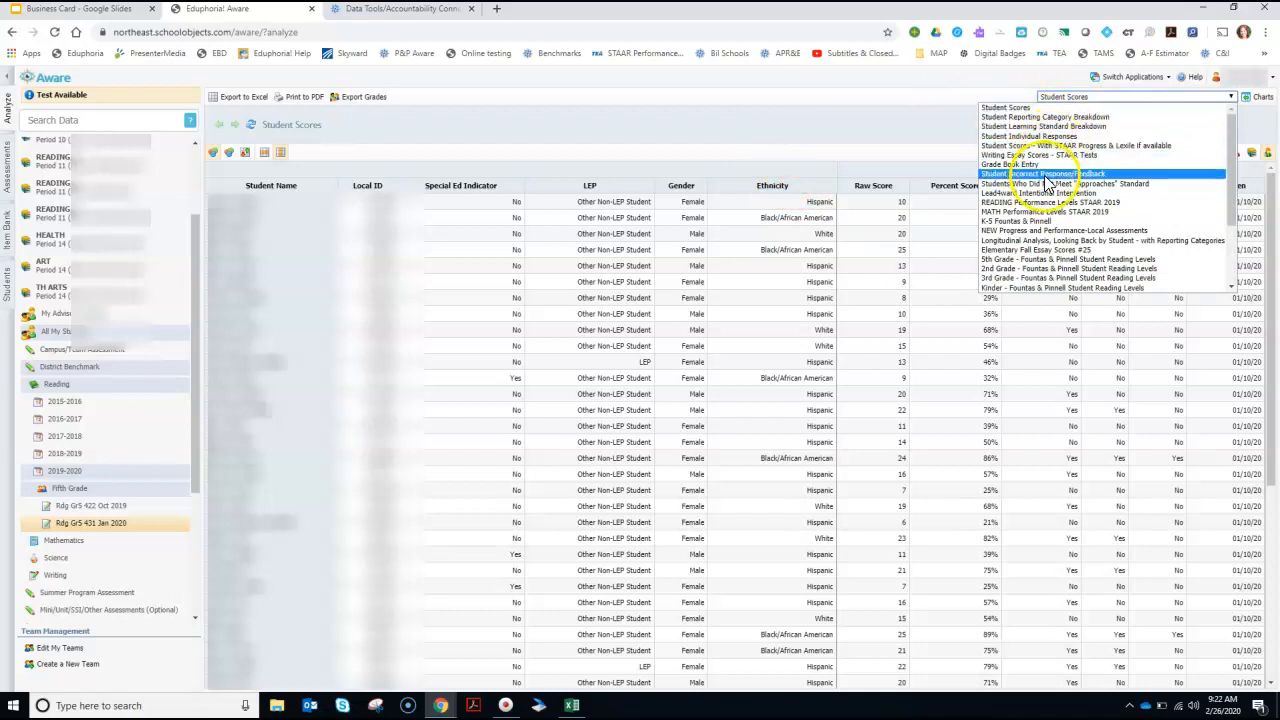
left_click(1139, 232)
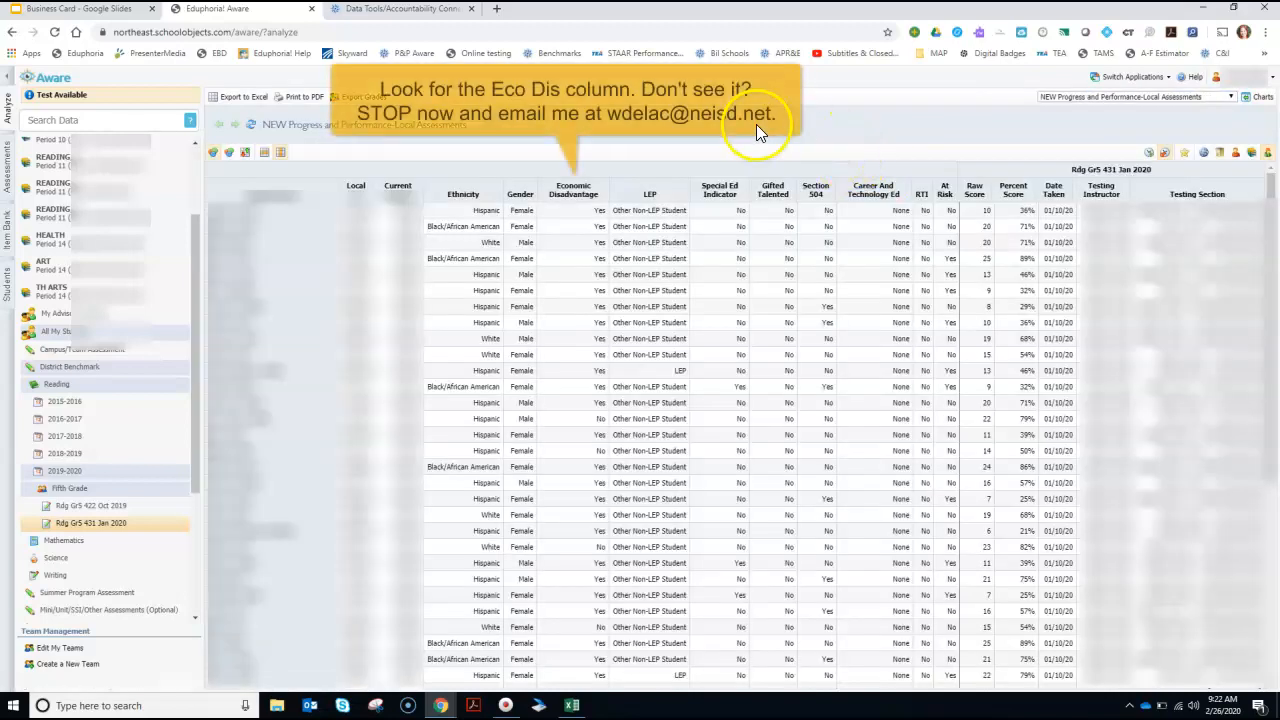
- Export the January 2020 reading benchmark results to Excel and open the exported file with editing enabled
left_click(245, 104)
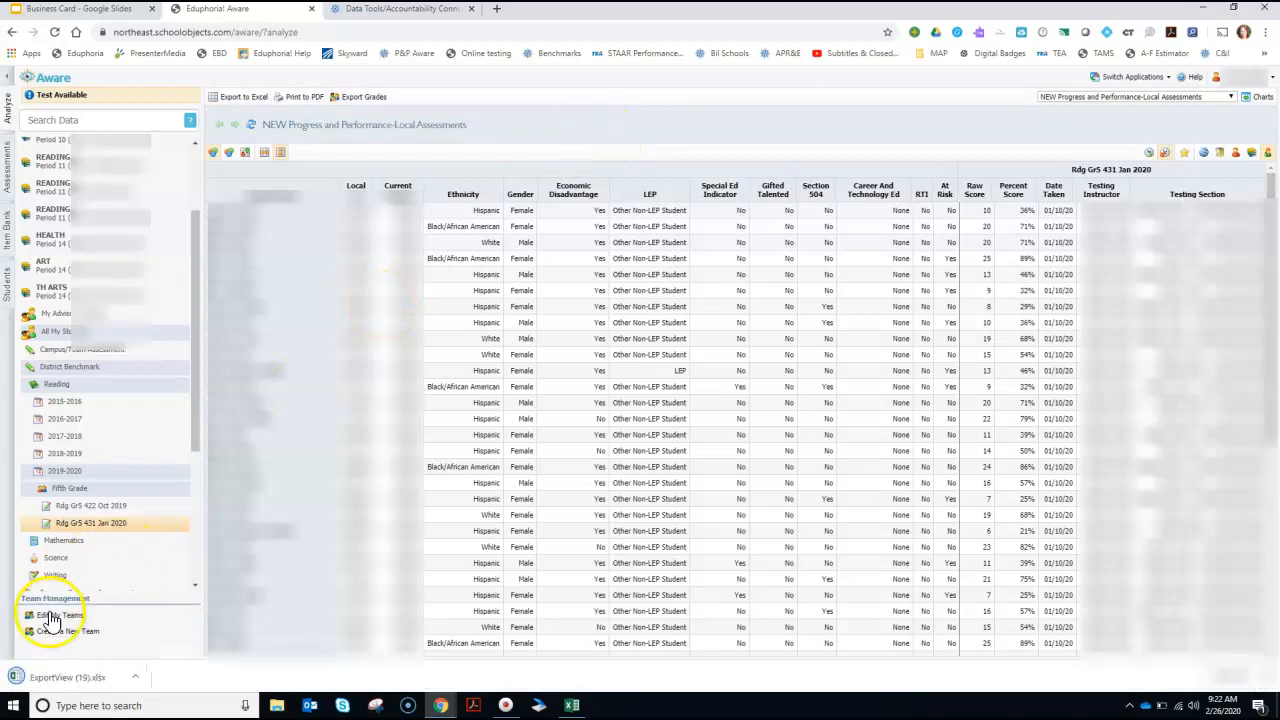
left_click(72, 678)
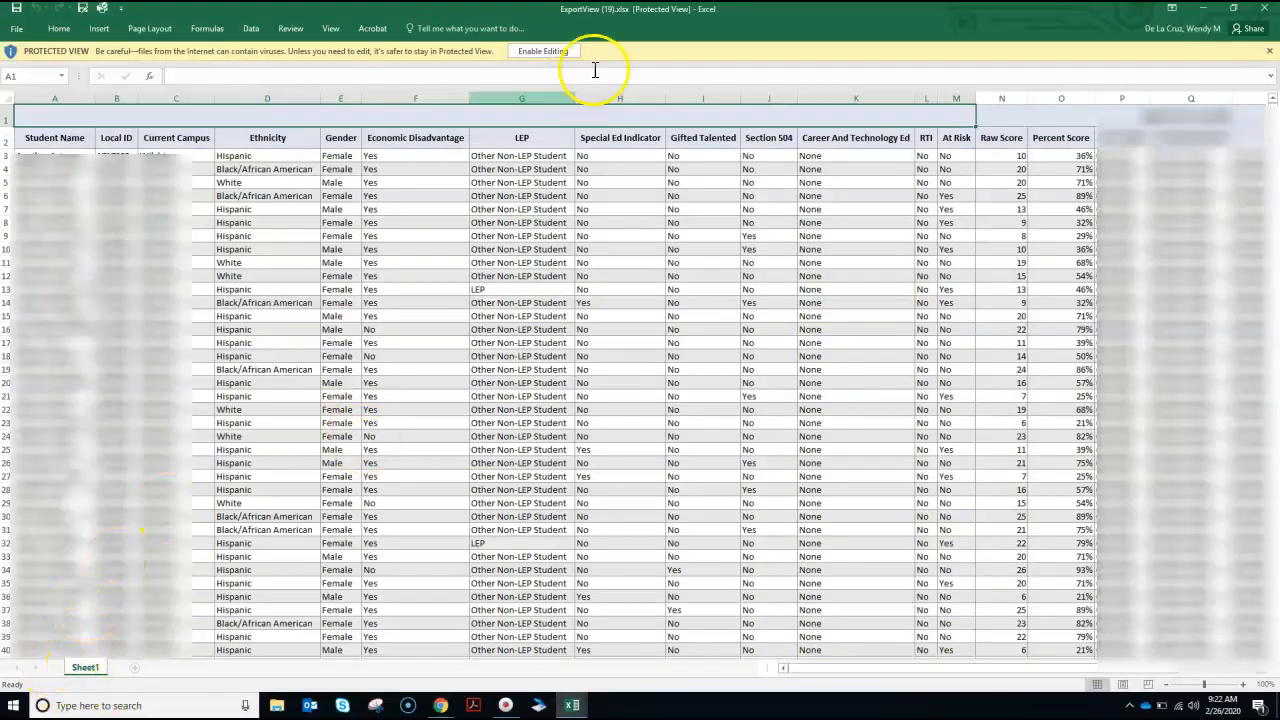
left_click(548, 51)
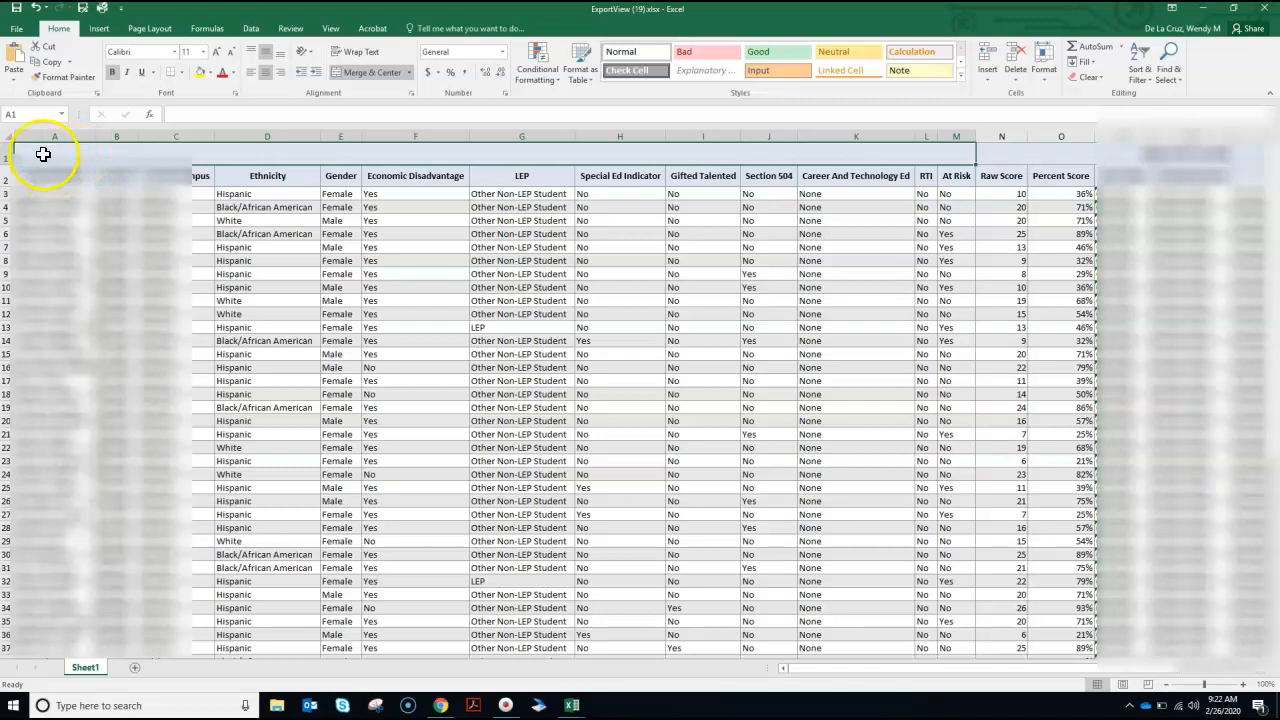
mouse_move(45, 138)
left_mouse_down()
mouse_move(369, 150)
mouse_move(705, 128)
mouse_move(54, 129)
mouse_move(440, 140)
mouse_move(394, 126)
mouse_move(430, 138)
left_mouse_up()
left_click(341, 211)
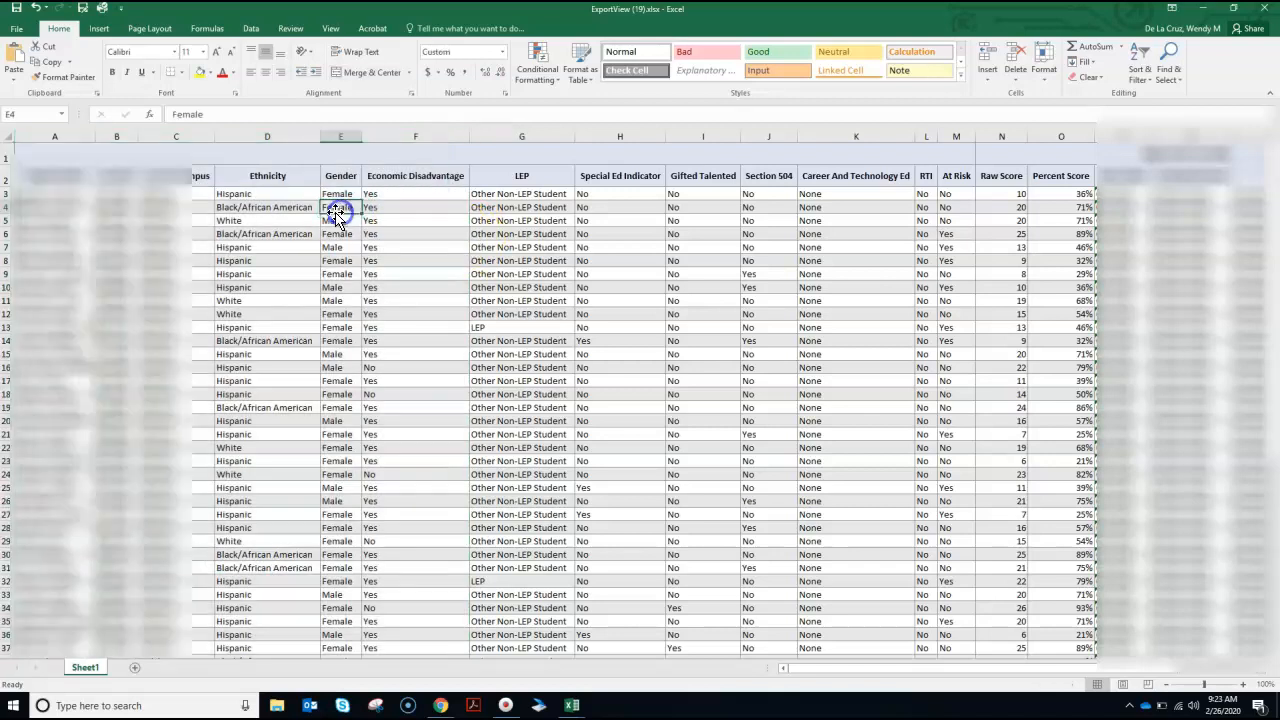
left_click(12, 154)
left_click_drag(12, 154, 9, 287)
left_click_drag(809, 666, 933, 668)
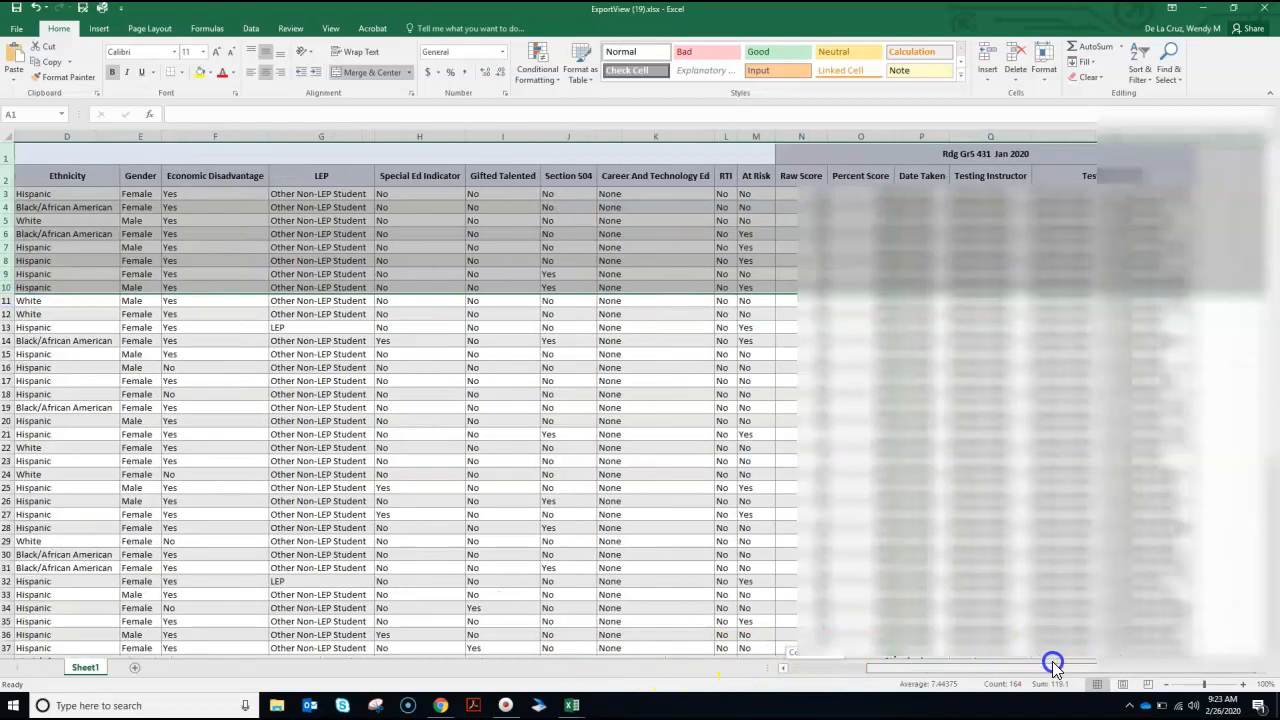
left_click_drag(913, 666, 814, 664)
left_click(66, 206)
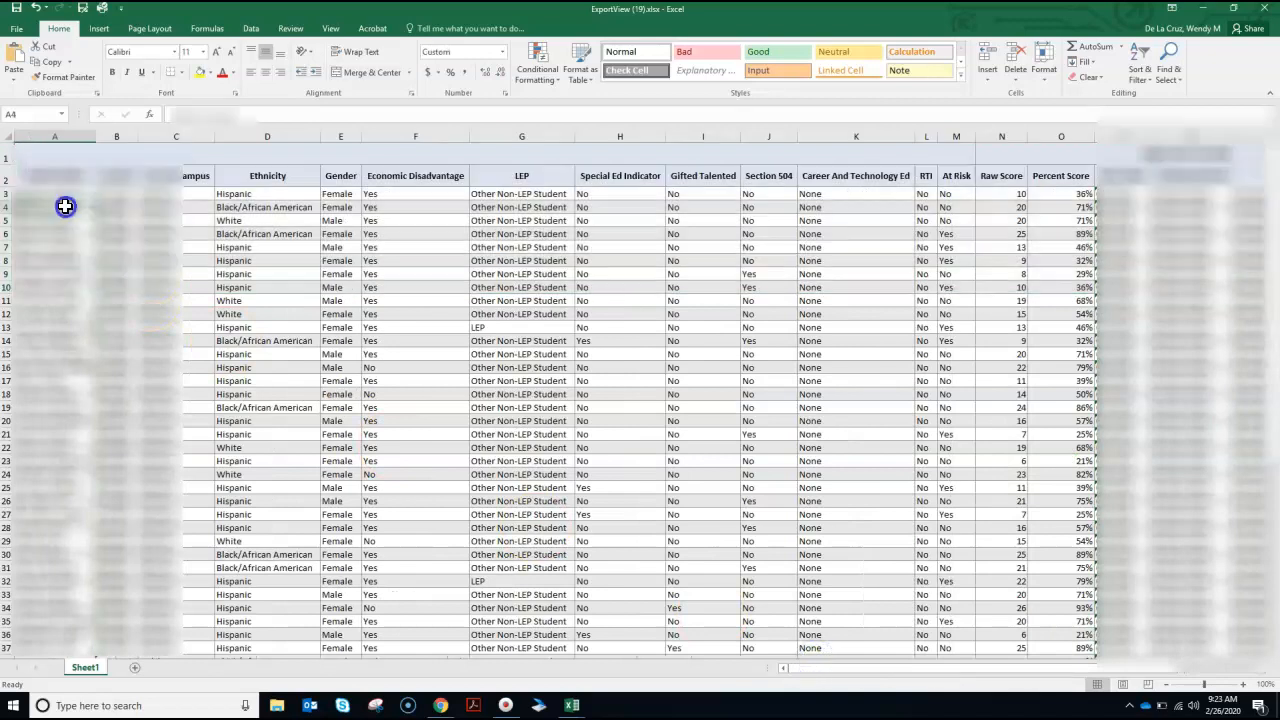
- Copy the whole exported table, from cell A1 with its header rows through the Testing Section column of the last student in row 60
left_click(70, 152)
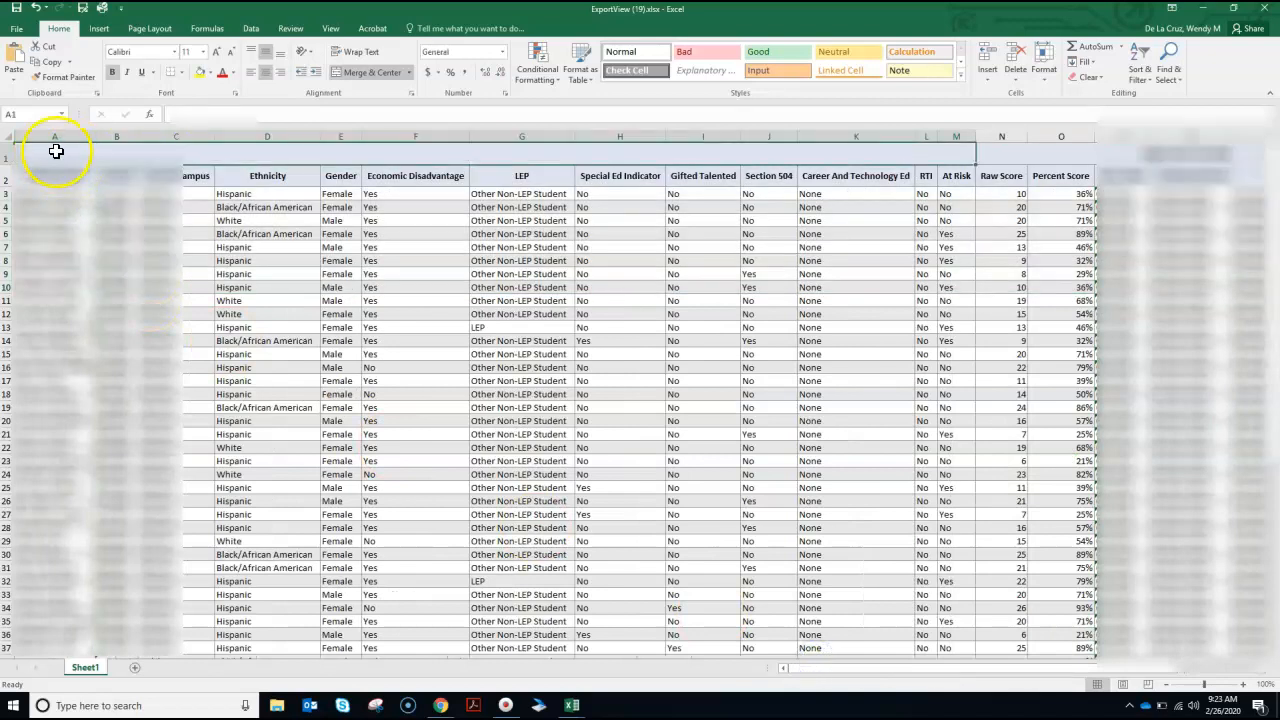
left_click_drag(59, 154, 1065, 521)
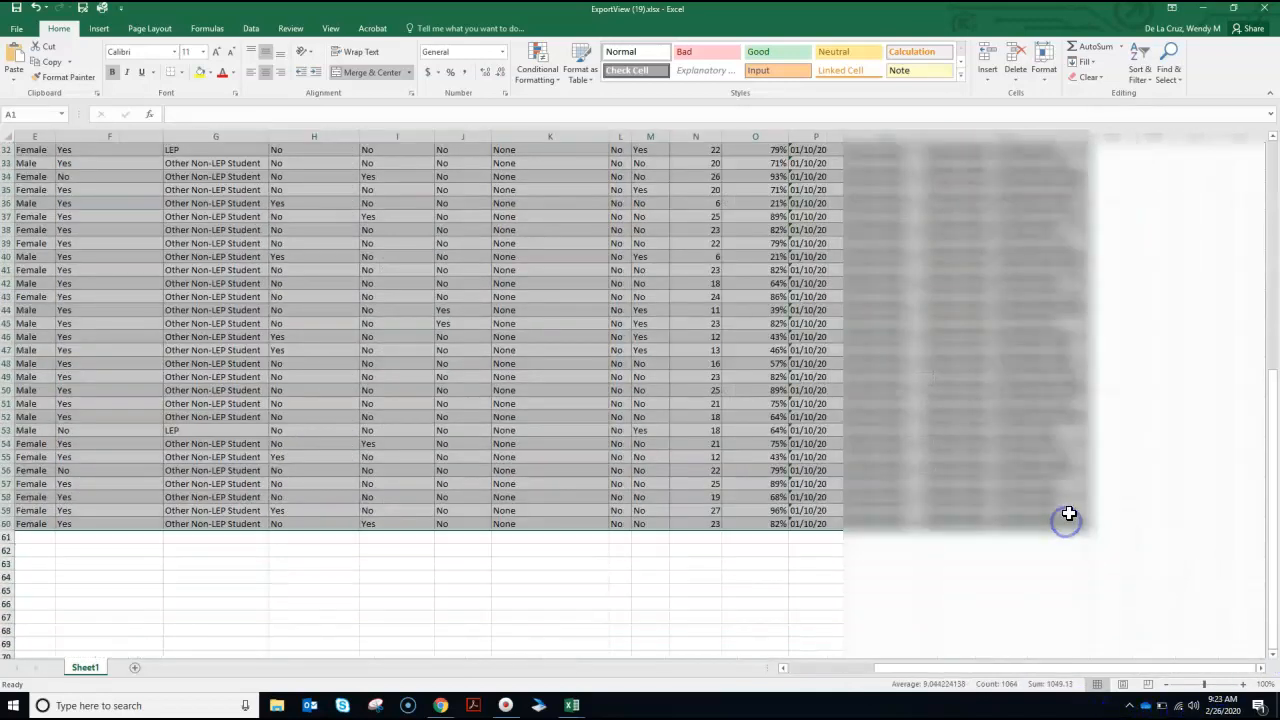
right_click(956, 455)
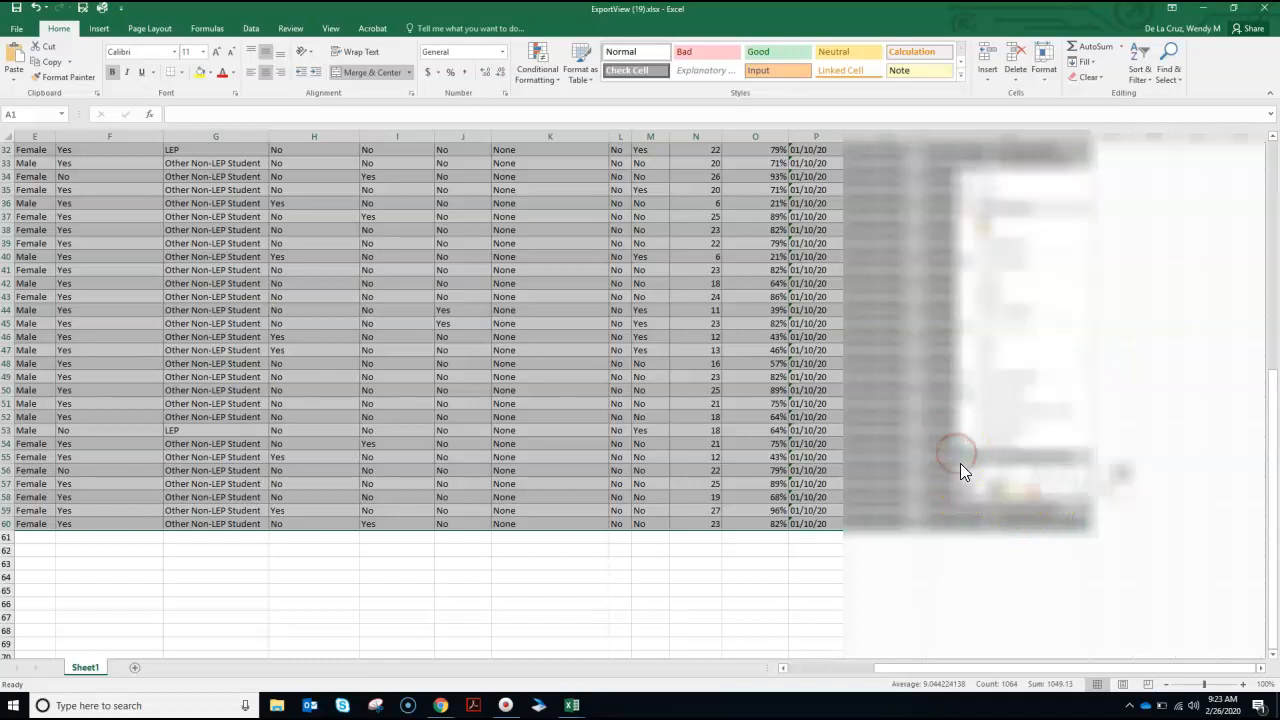
left_click(973, 192)
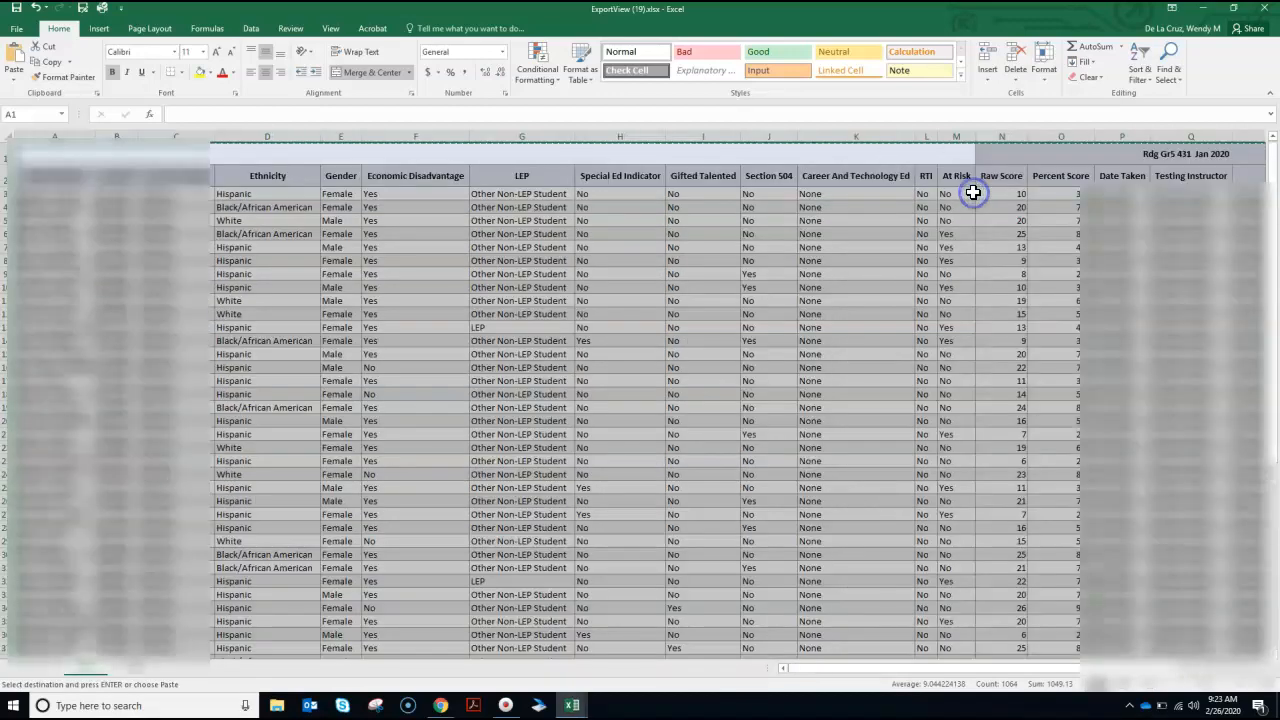
- Switch to the teacher-Local-Assessment template workbook and paste the copied benchmark data as values at cell A1 of the RECENT-student_data sheet
left_click(1205, 12)
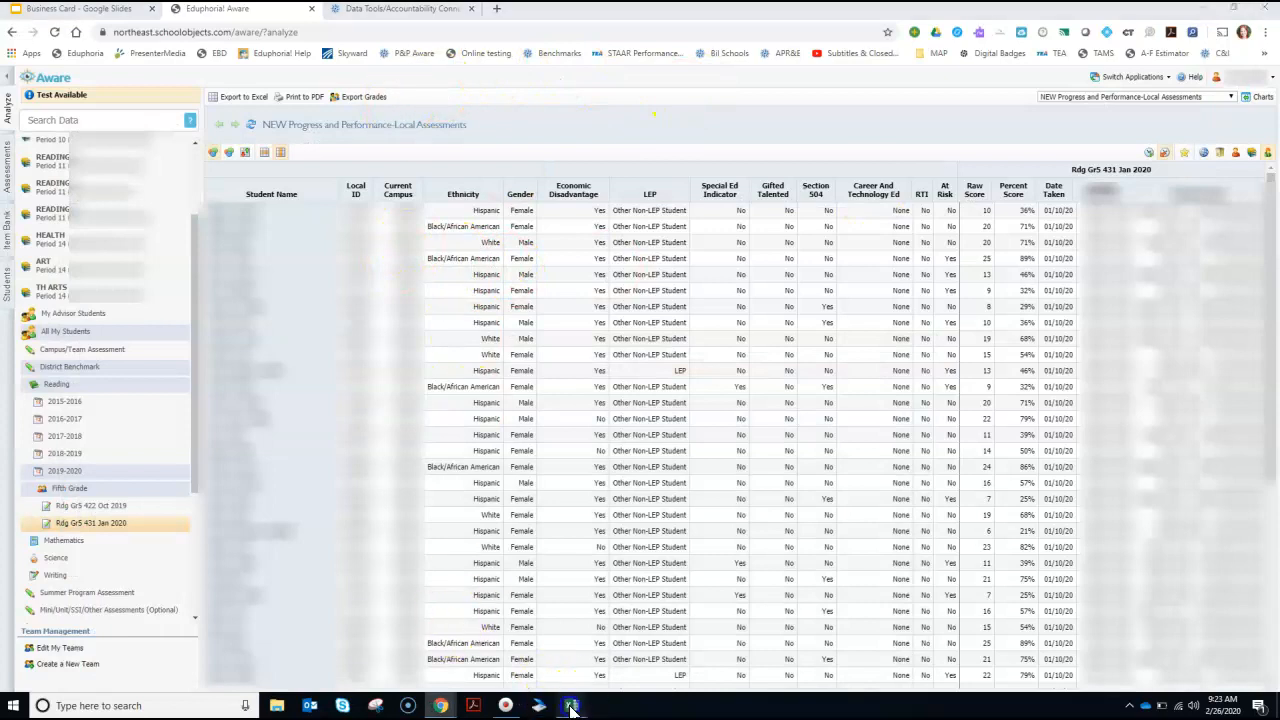
mouse_move(571, 703)
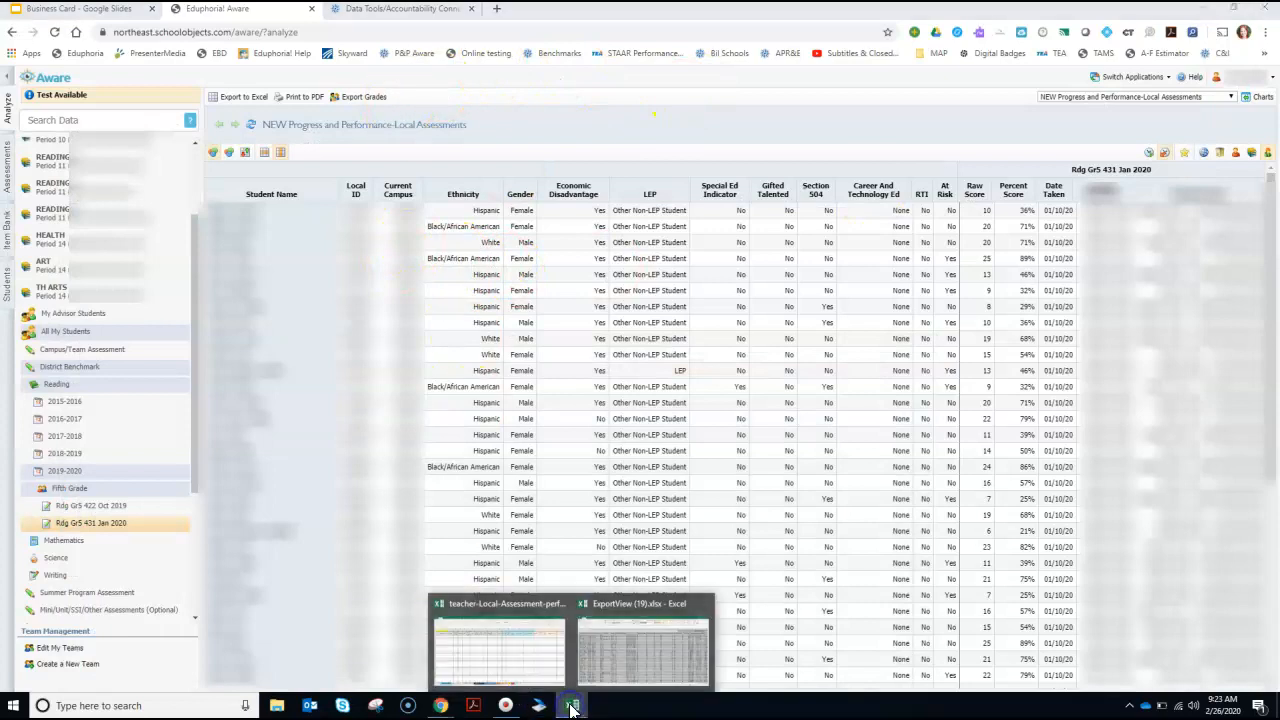
left_click(448, 634)
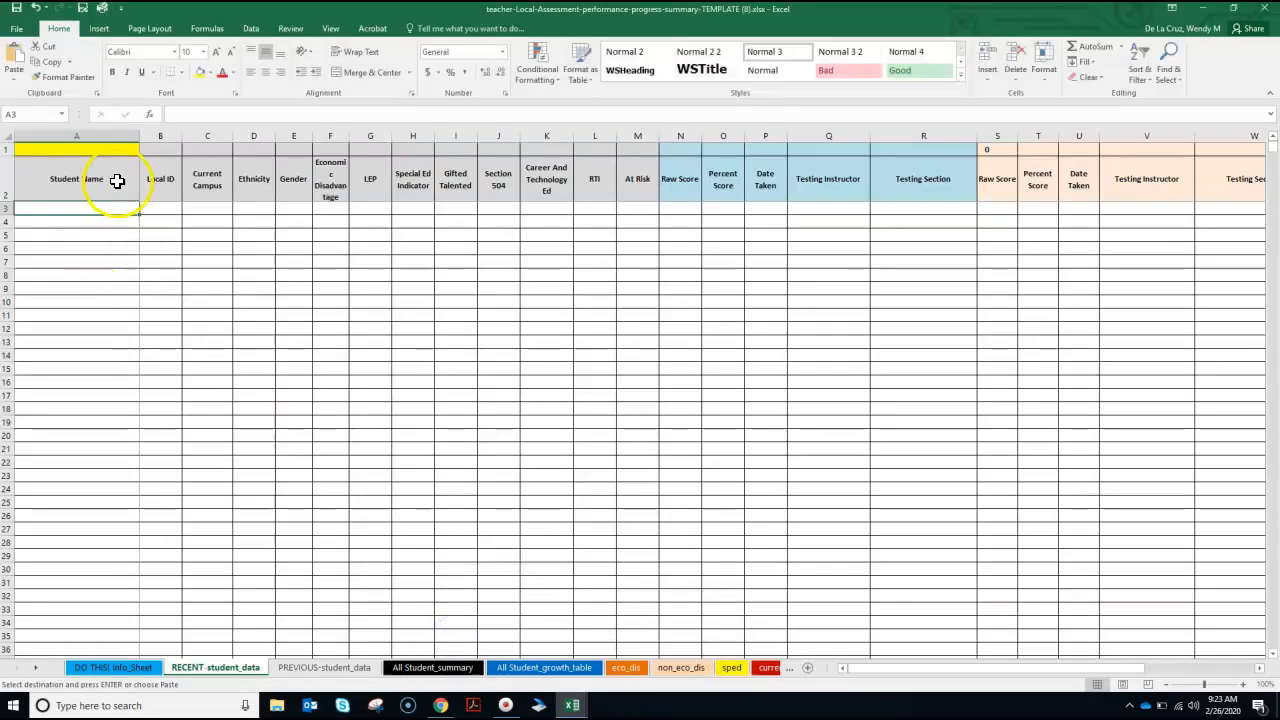
left_click(57, 149)
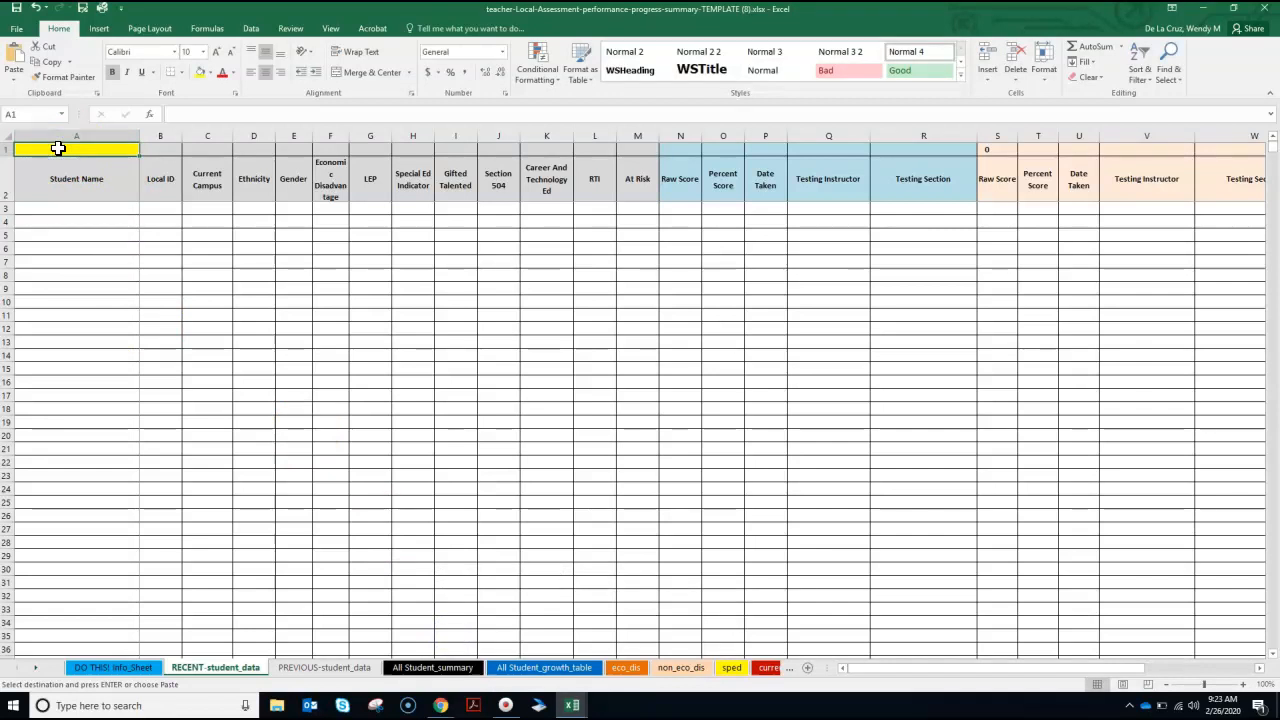
right_click(58, 148)
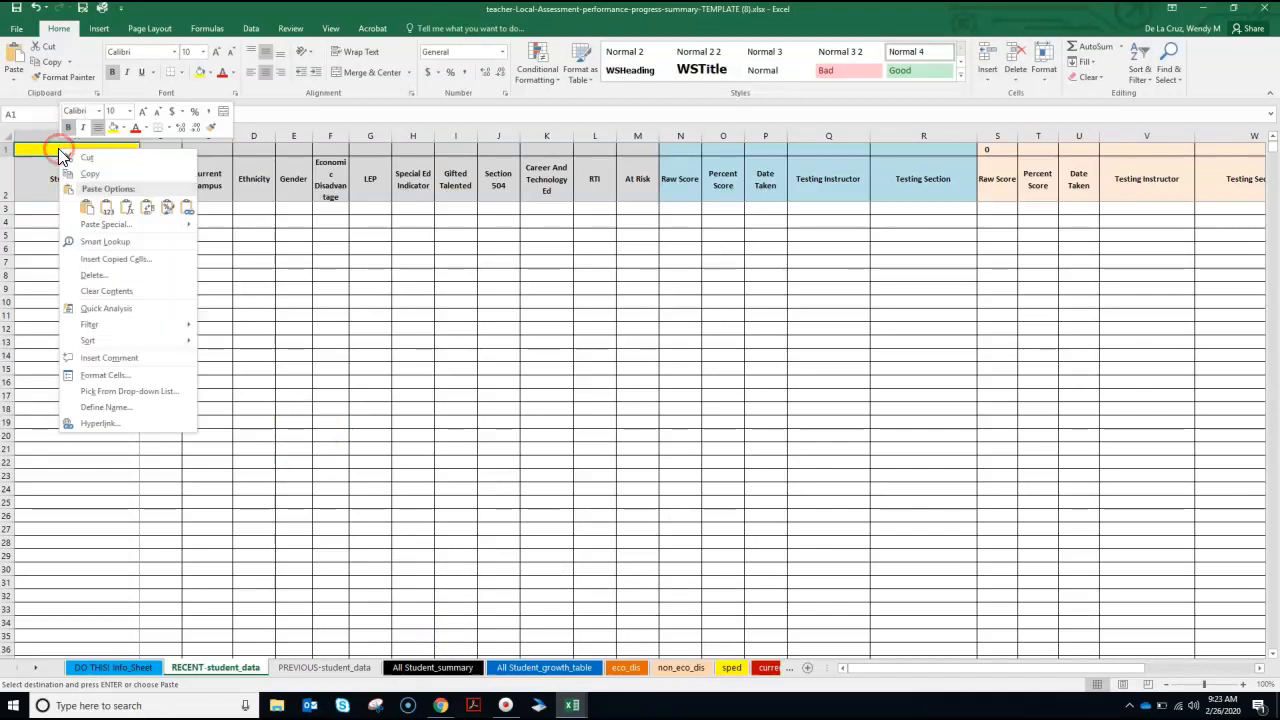
right_click(47, 147)
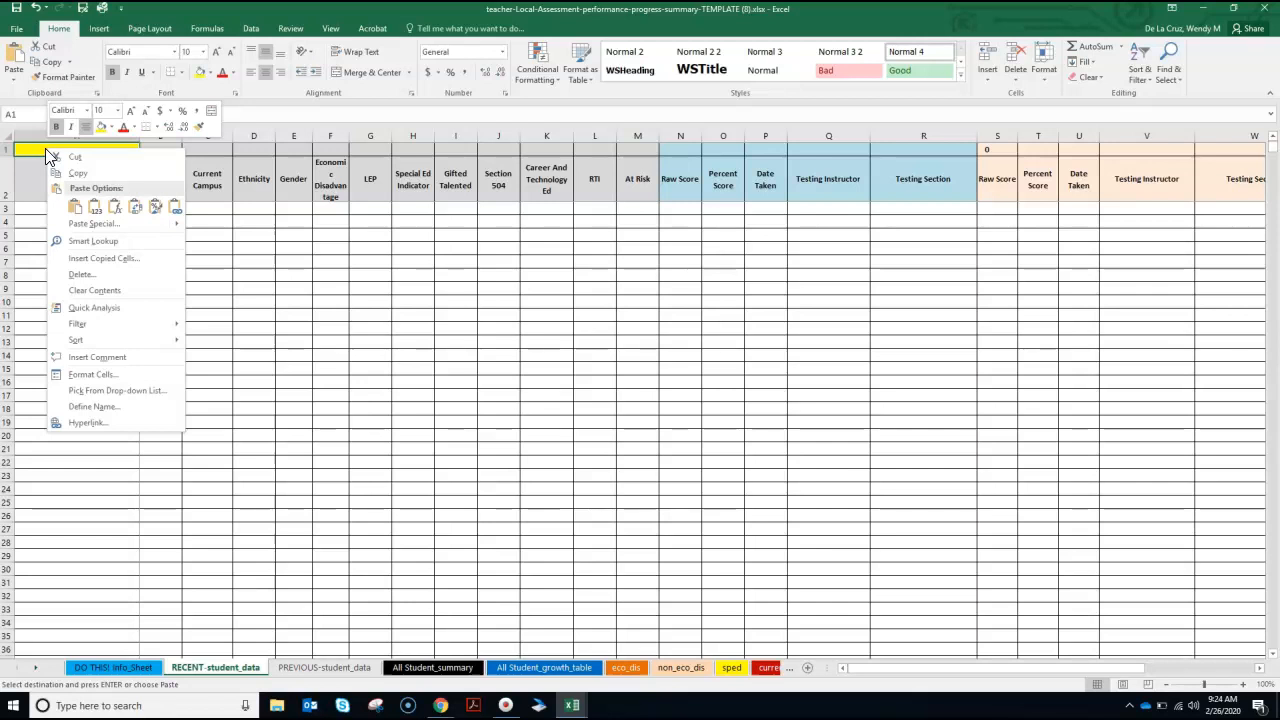
left_click(92, 212)
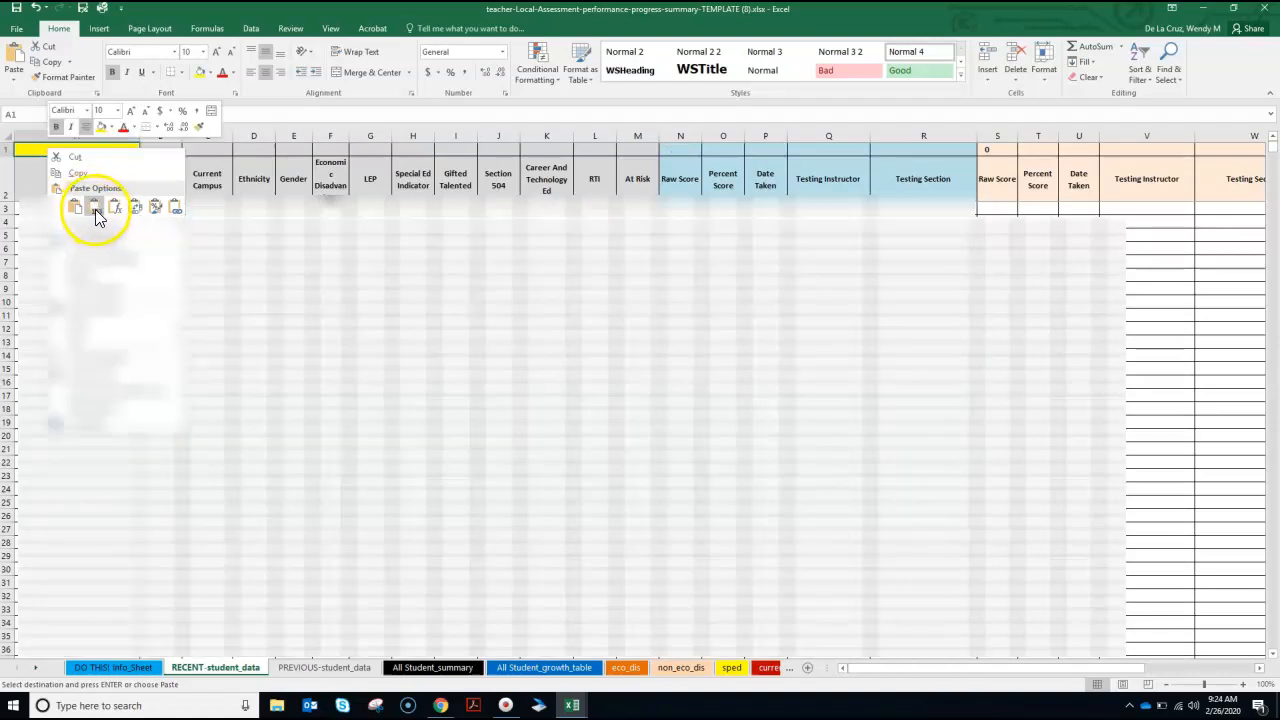
left_click(94, 208)
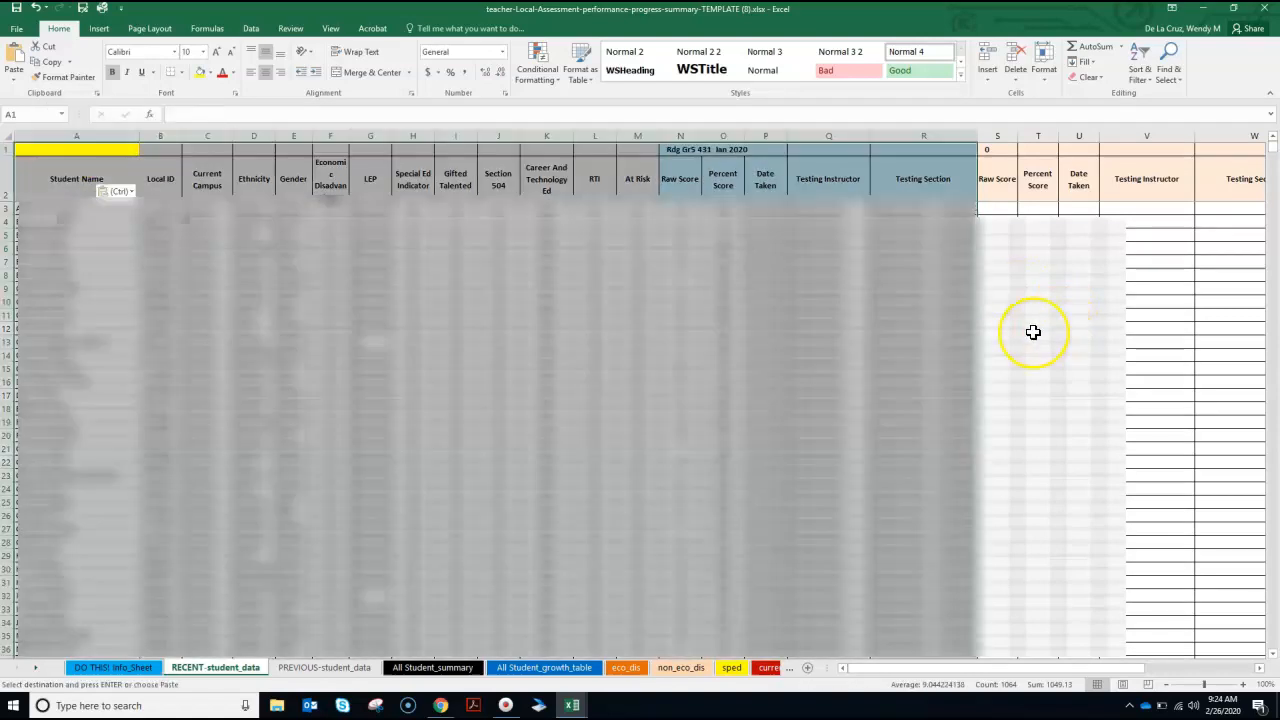
left_click(1033, 332)
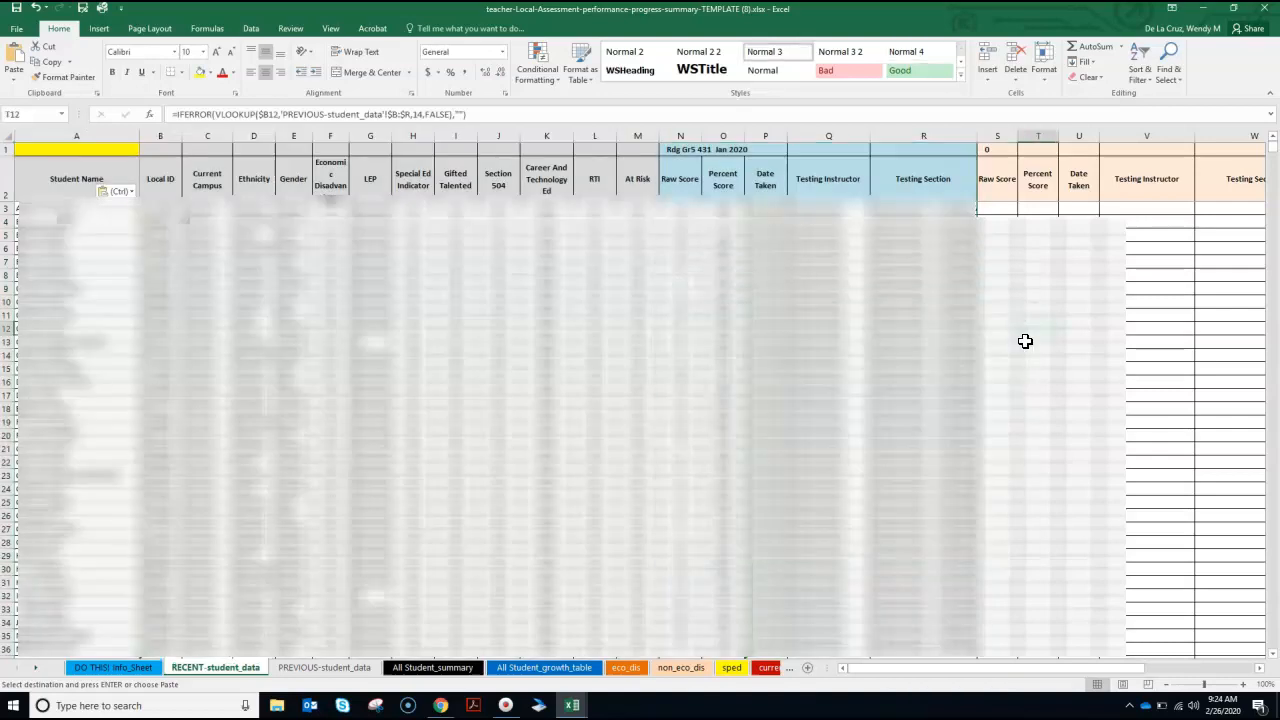
- Bring up the PREVIOUS-student_data sheet in the template and switch back to the Eduphoria Aware page in Chrome
left_click(316, 668)
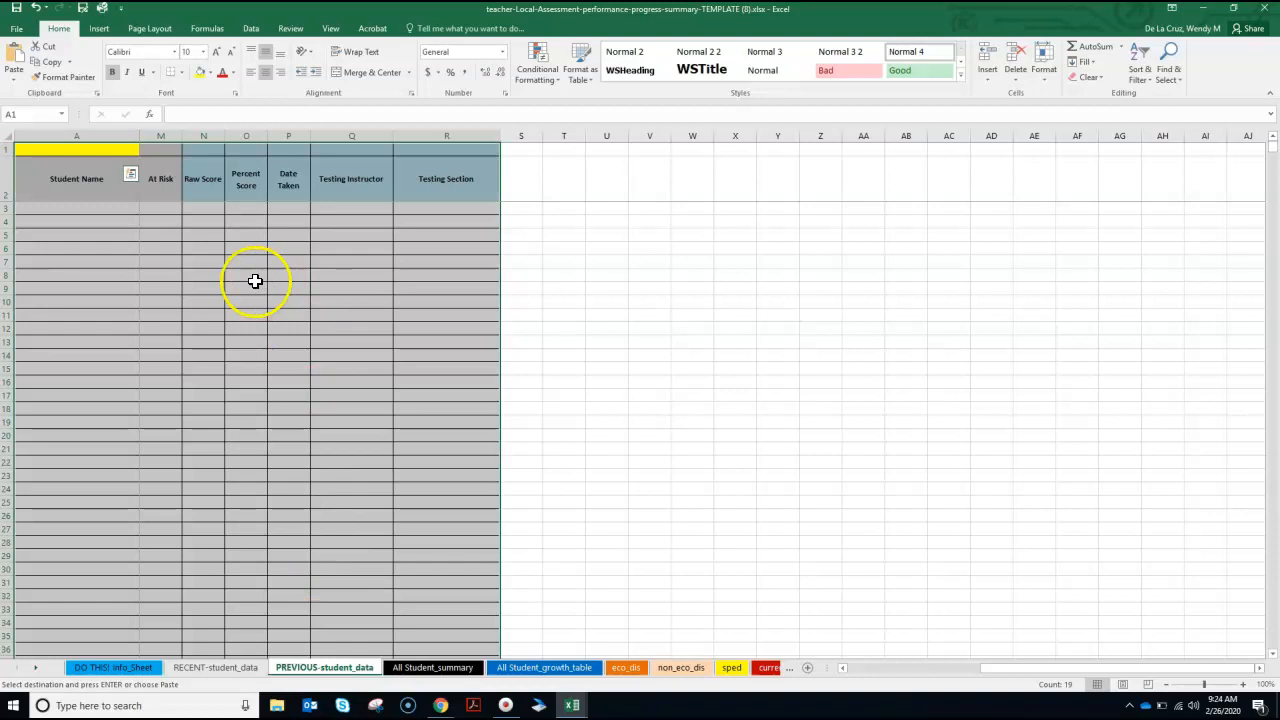
left_click(279, 335)
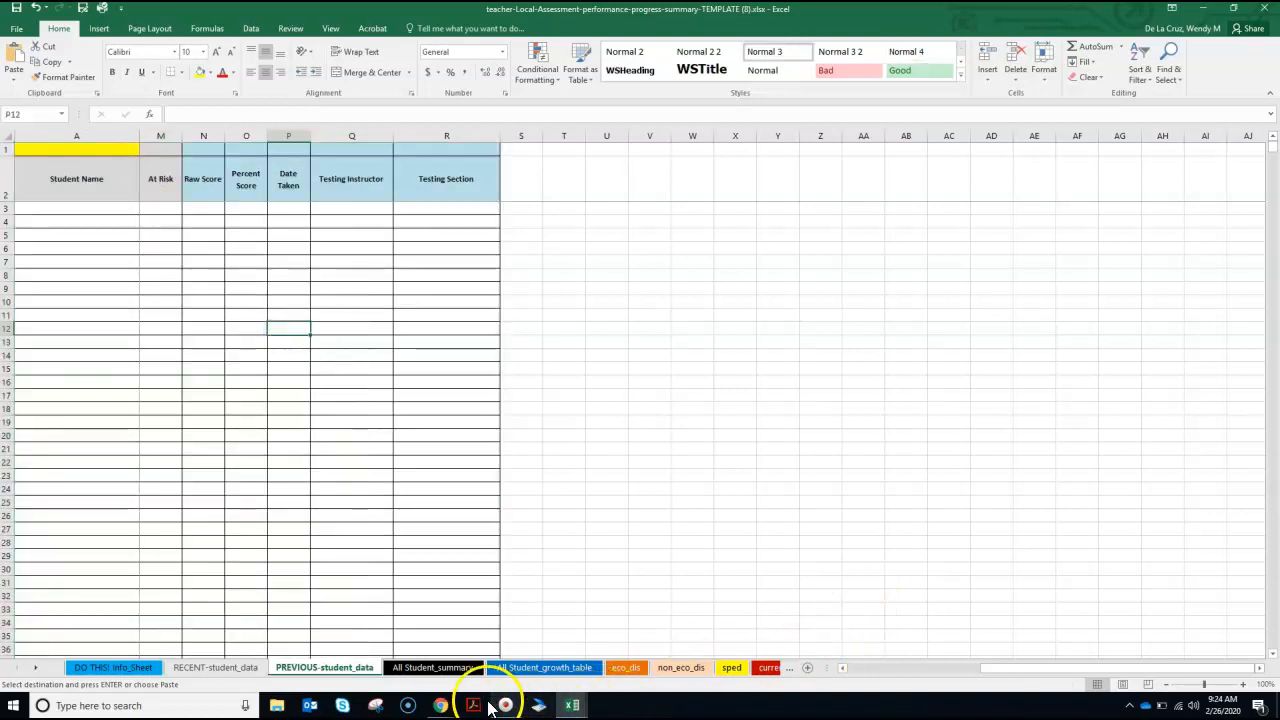
mouse_move(440, 705)
left_click(612, 662)
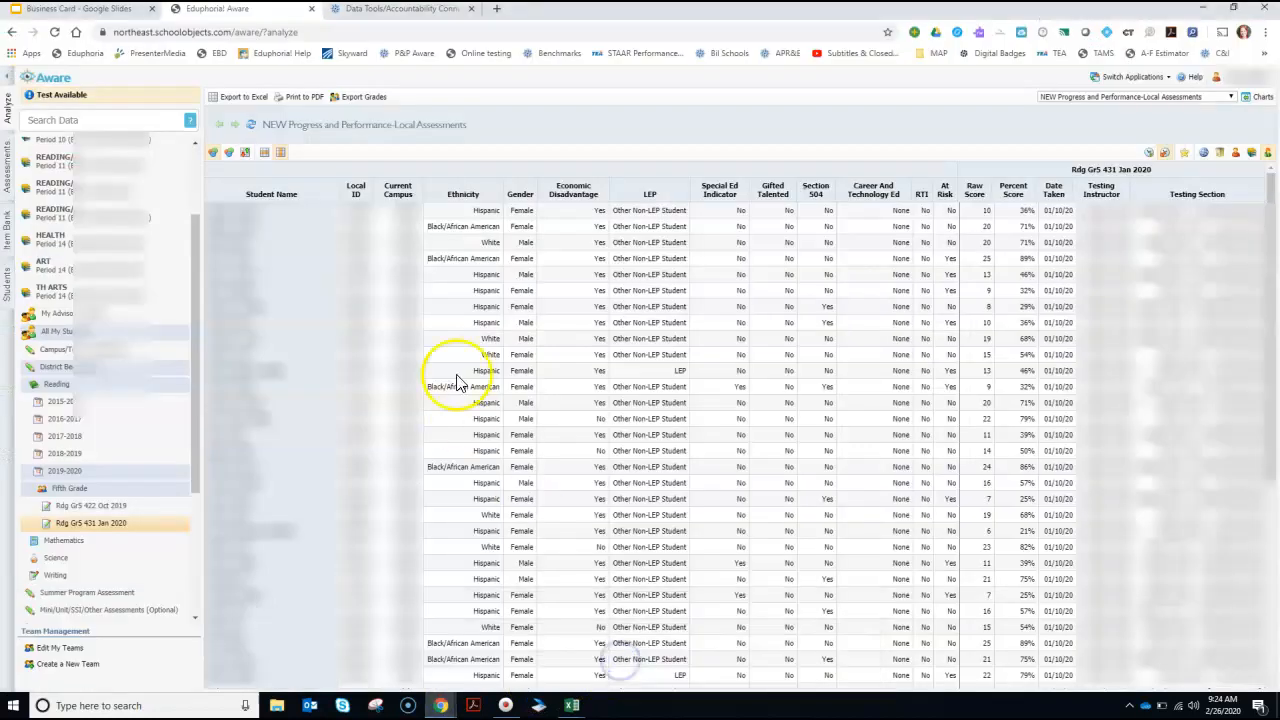
- Restart the Aware data analysis and open the 2019 fourth-grade May 2019 STAAR Reading, Grade 4 test for All My Students
left_click_drag(193, 265, 197, 170)
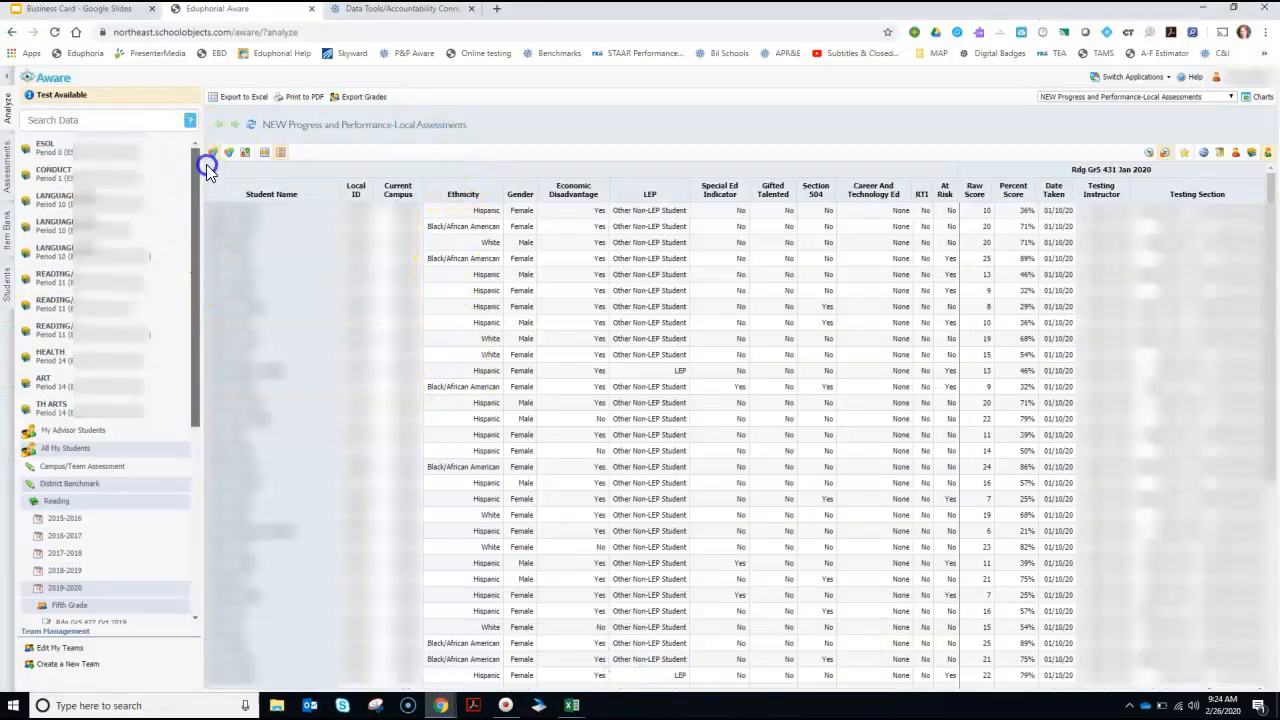
left_click(8, 118)
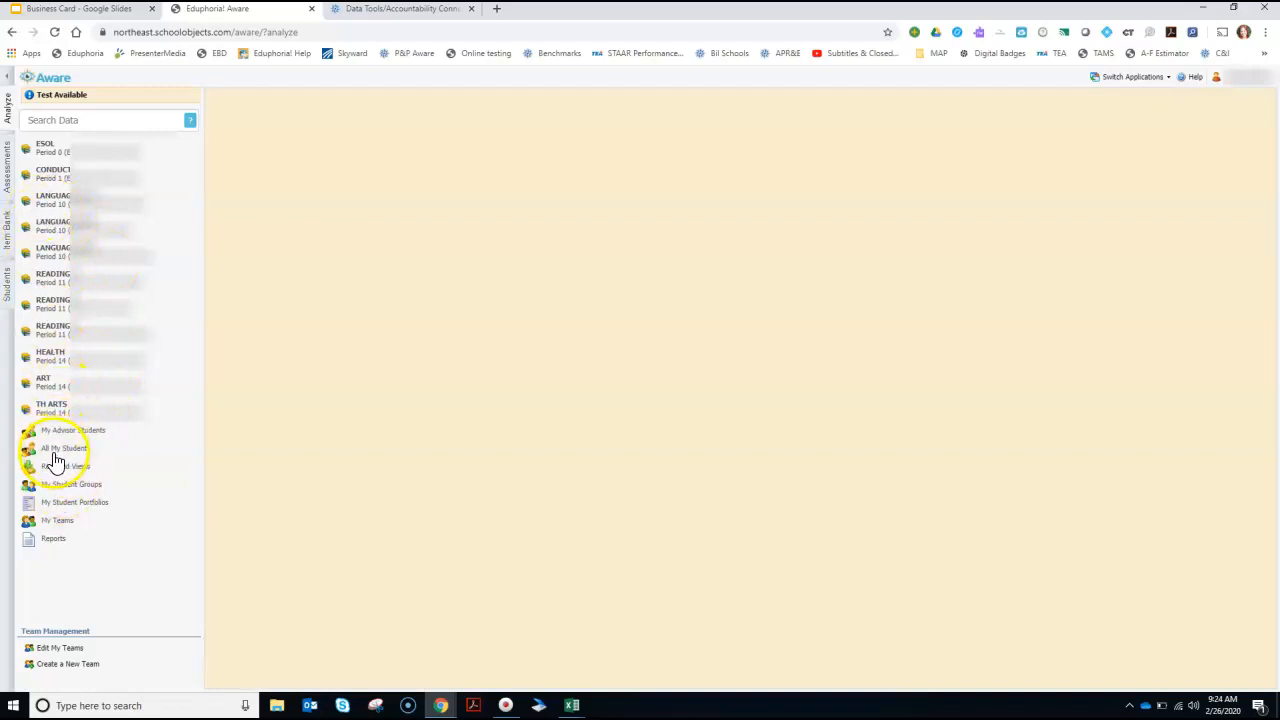
left_click(57, 450)
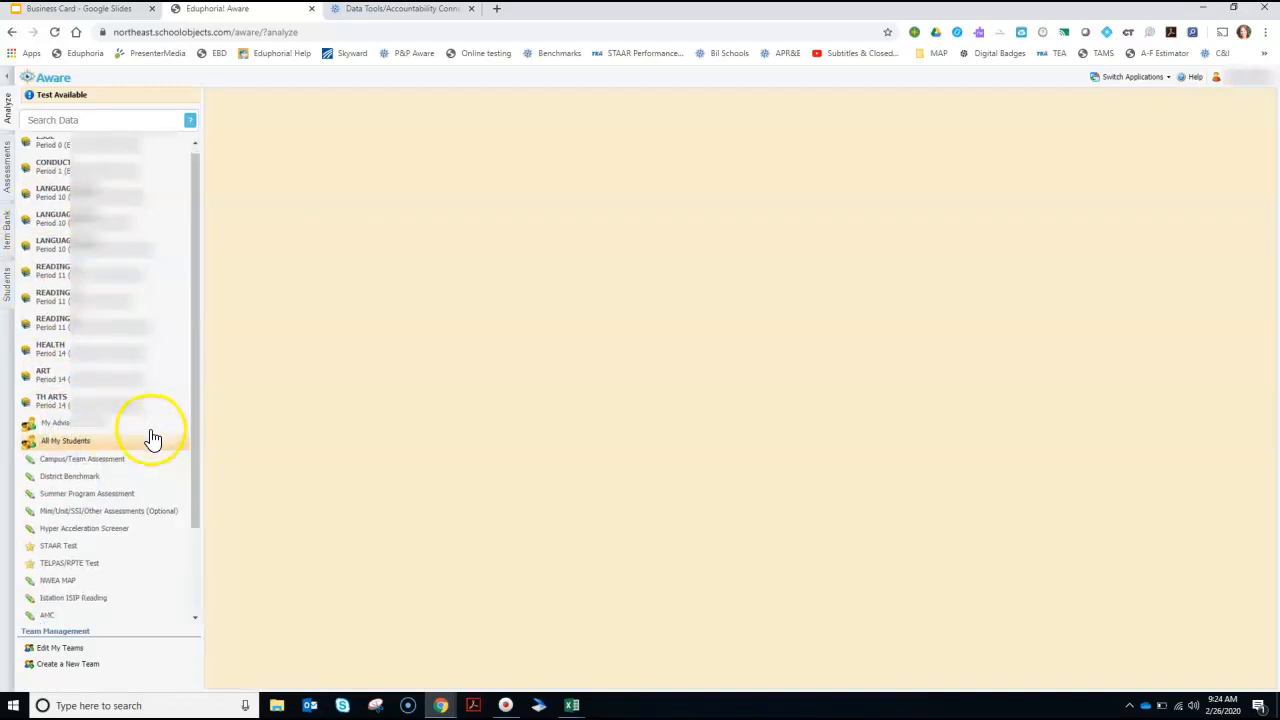
scroll(150, 438, "down", 2)
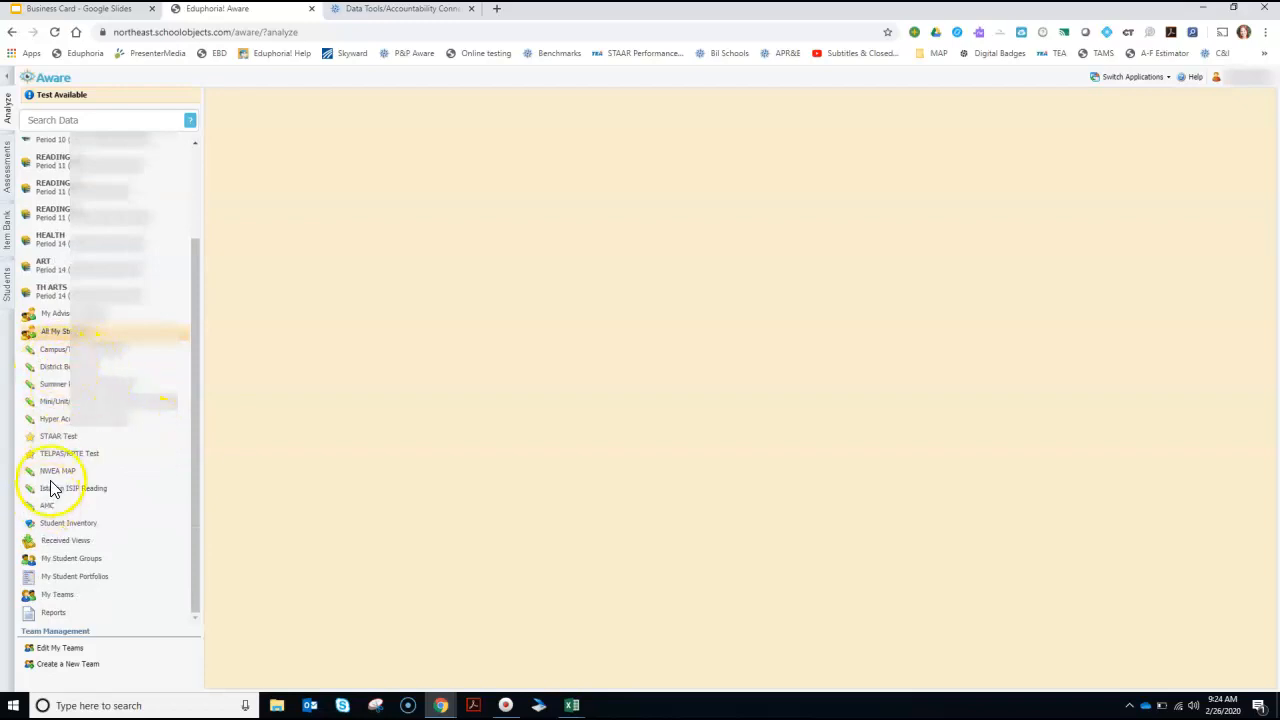
left_click(55, 438)
left_click(58, 471)
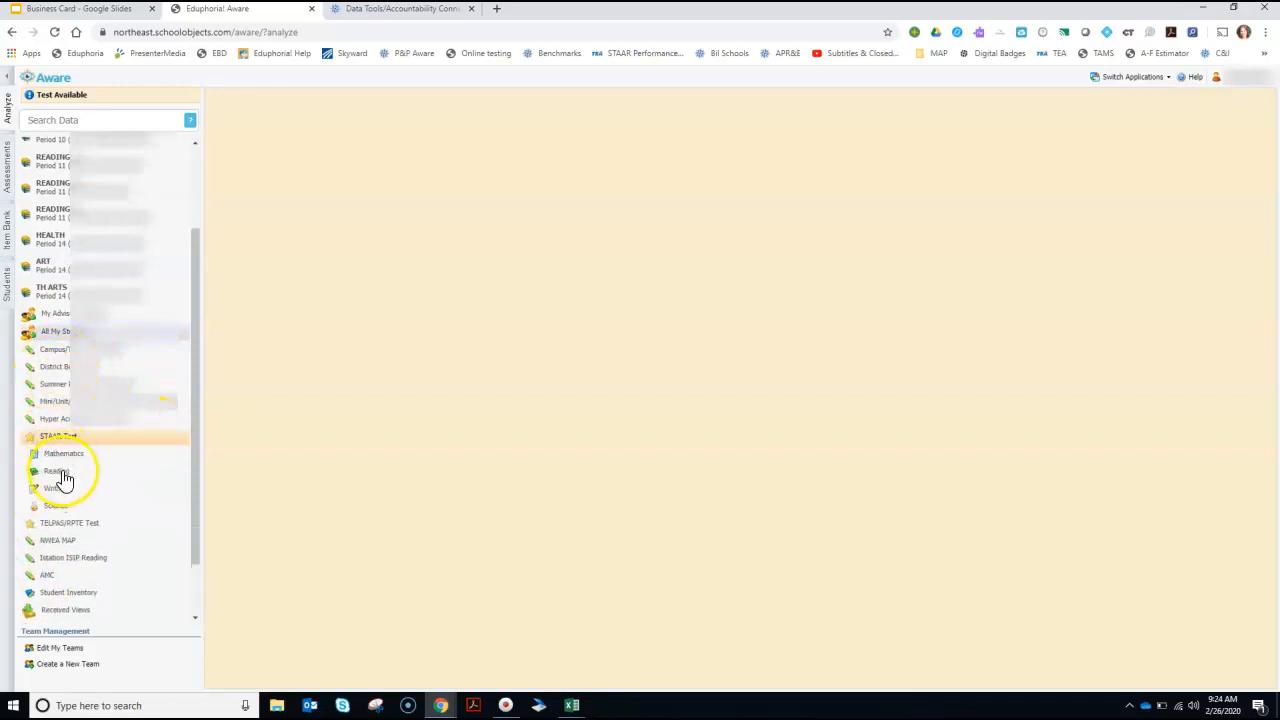
left_click(58, 527)
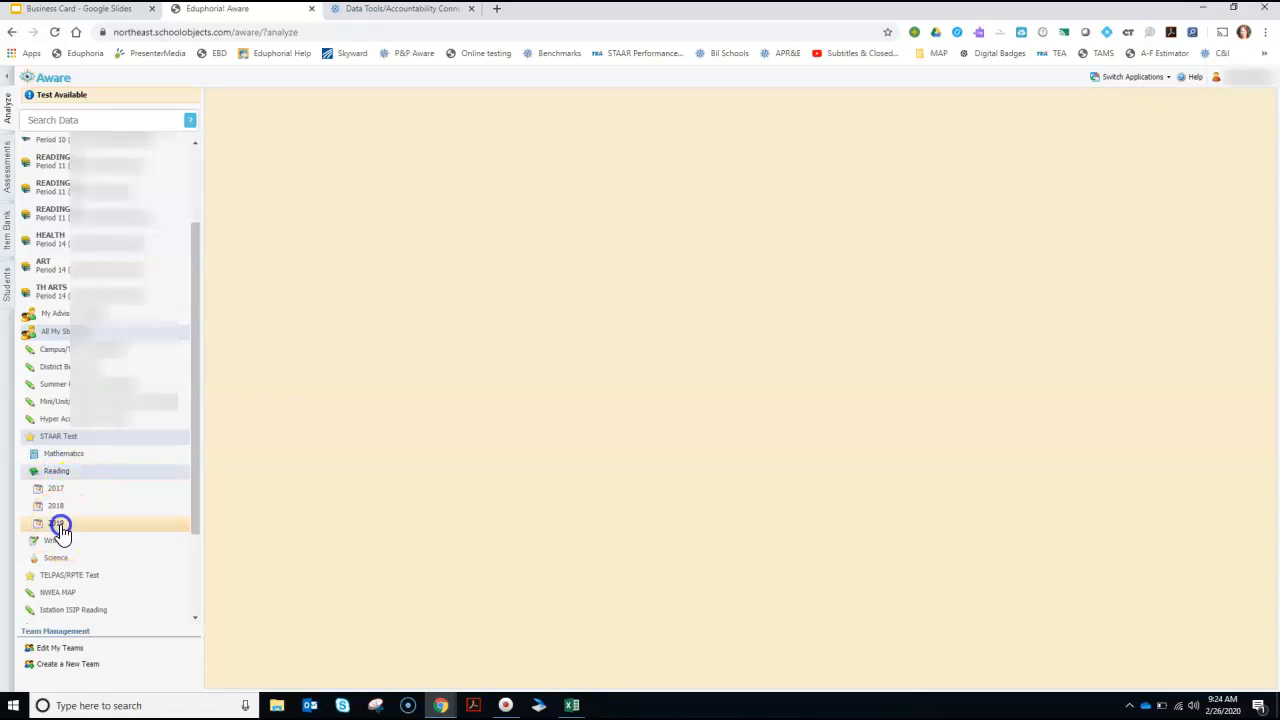
scroll(86, 540, "down", 1)
left_click(74, 476)
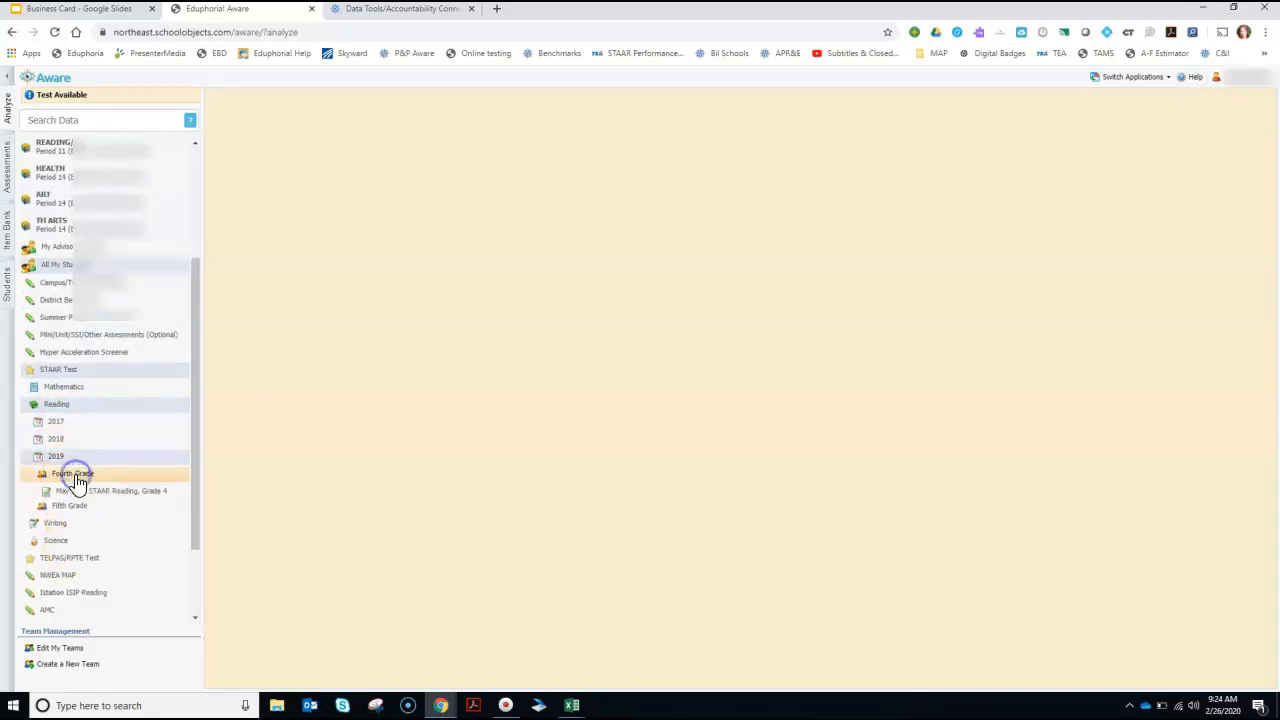
left_click(110, 492)
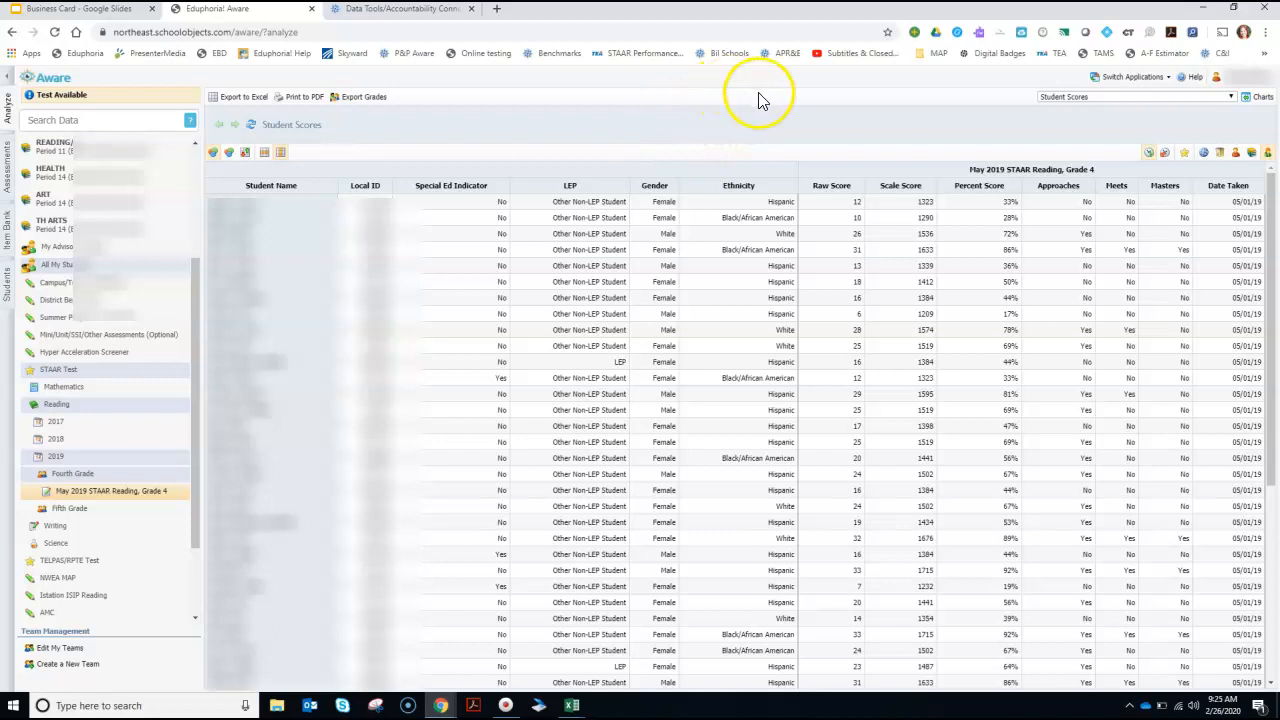
- Show the STAAR results in the NEW Progress and Performance-Local Assessments view
left_click(1095, 97)
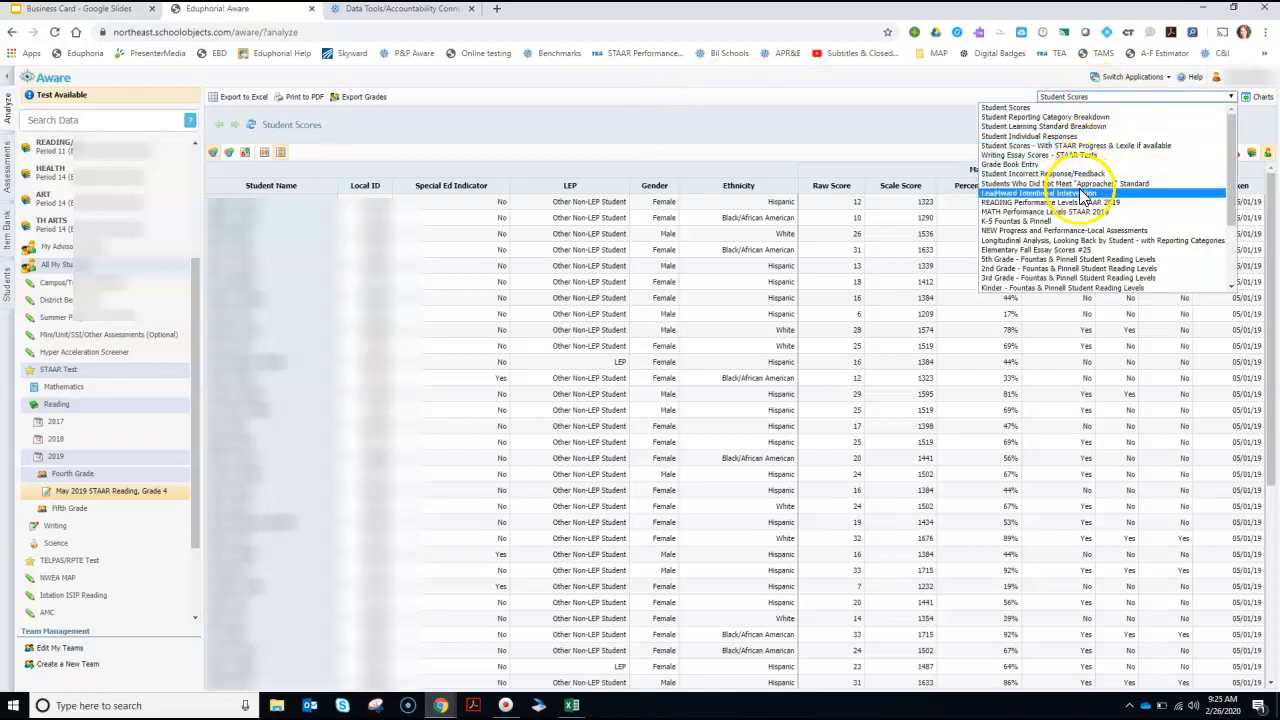
left_click(1037, 232)
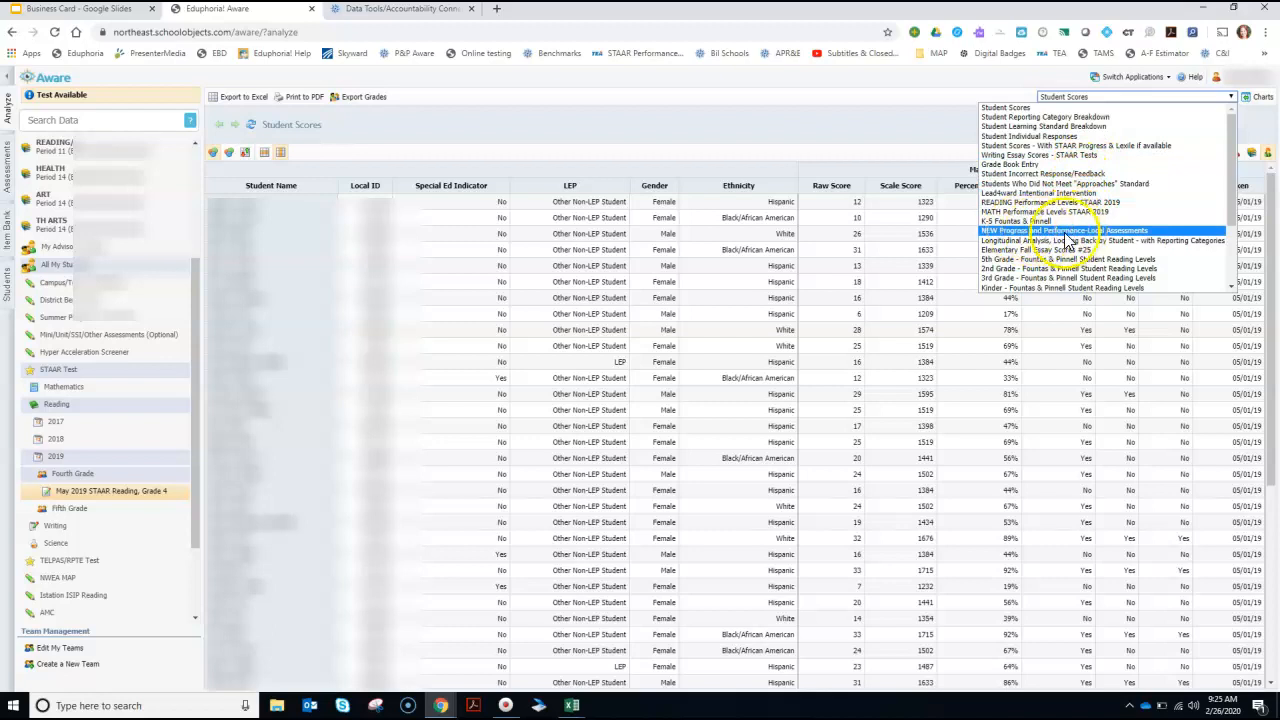
left_click(1066, 231)
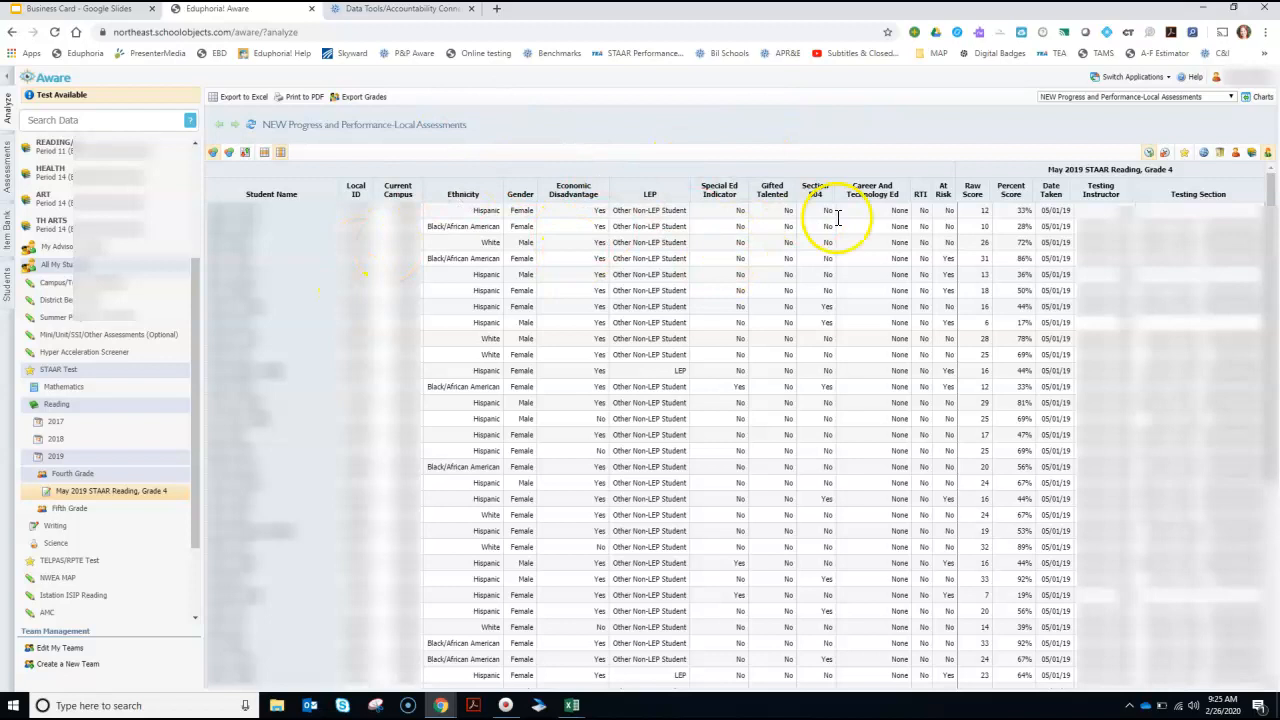
- Export the May 2019 STAAR Reading, Grade 4 results to Excel and open the downloaded workbook for editing
left_click(233, 98)
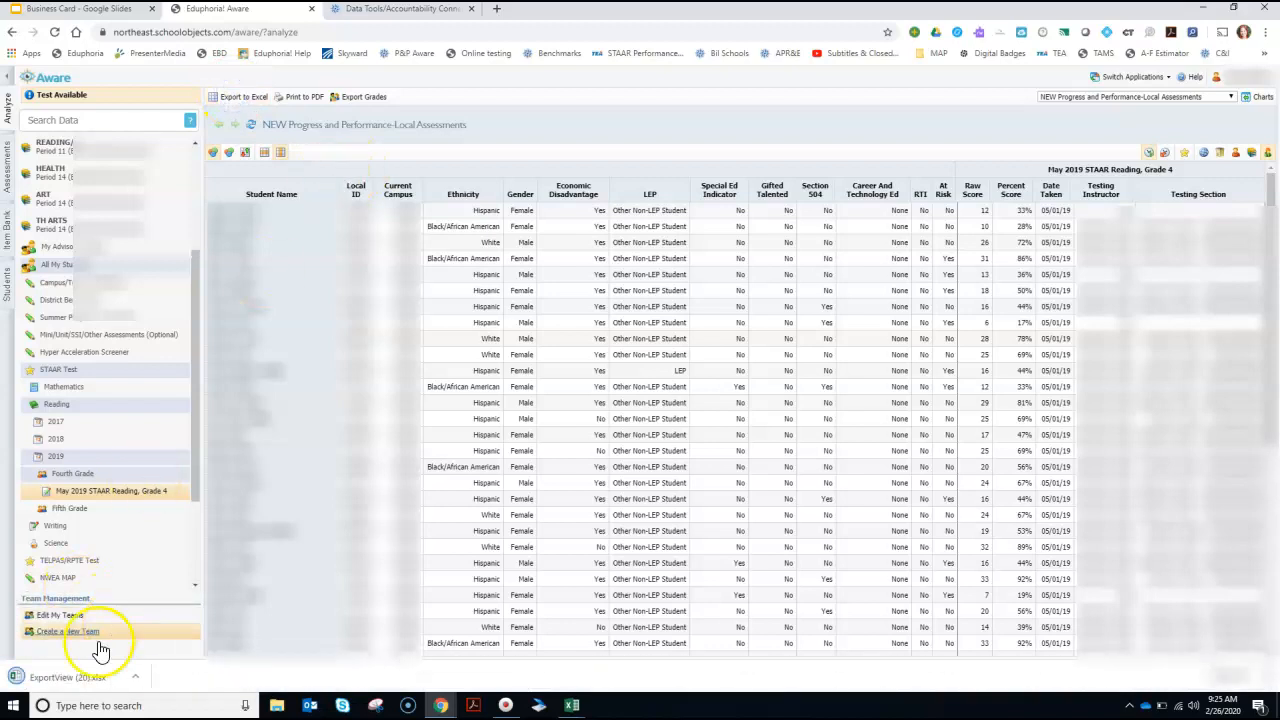
left_click(62, 680)
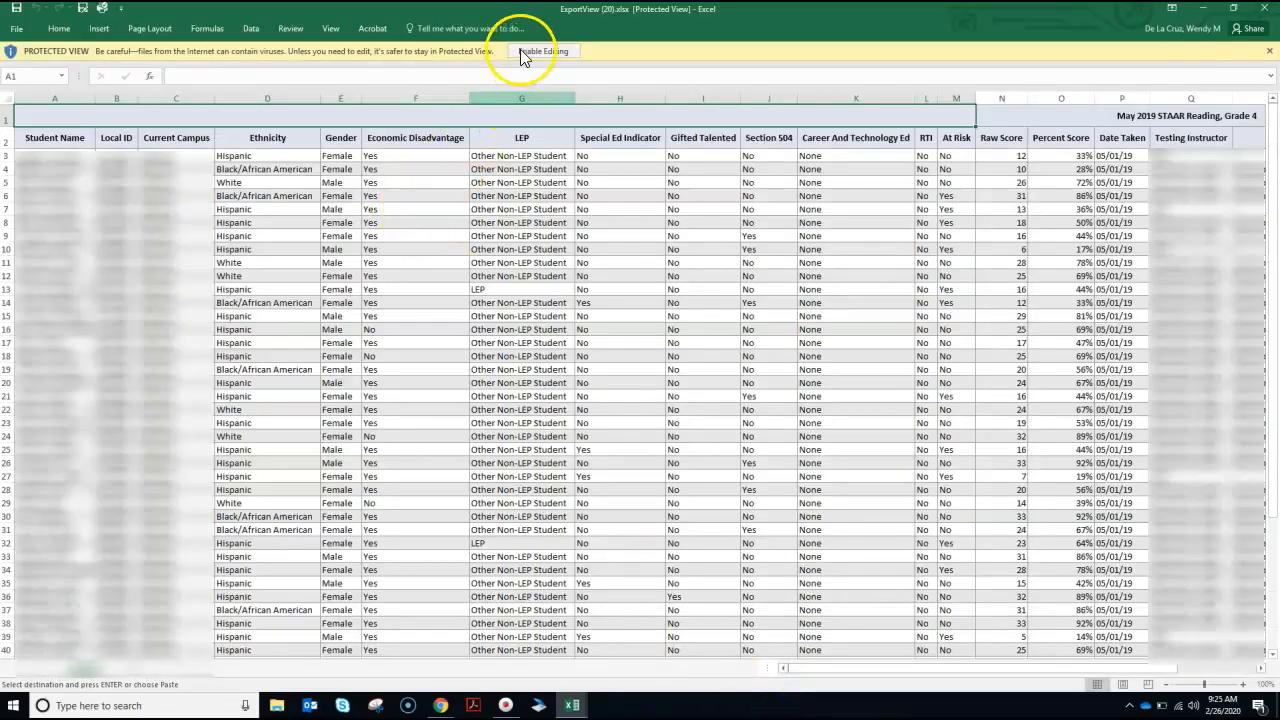
left_click(521, 52)
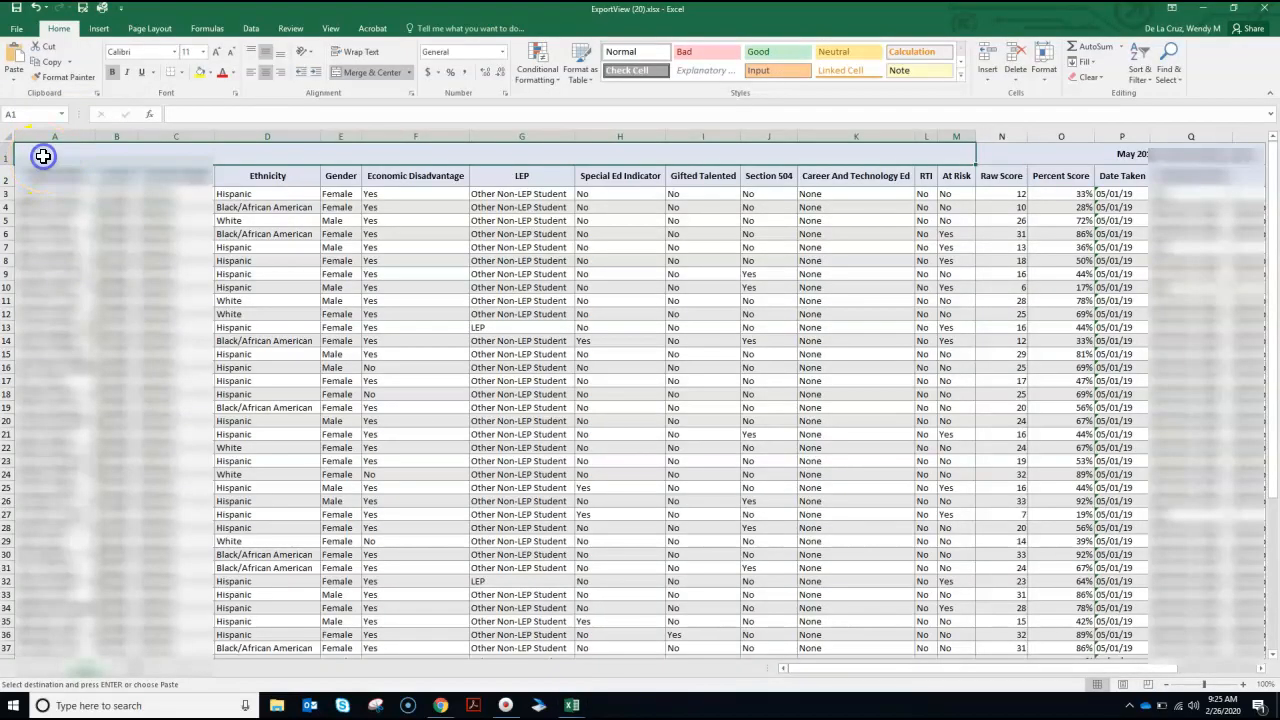
- Copy the entire exported STAAR table, from cell A1 through column R and row 54
left_click_drag(43, 156, 1017, 627)
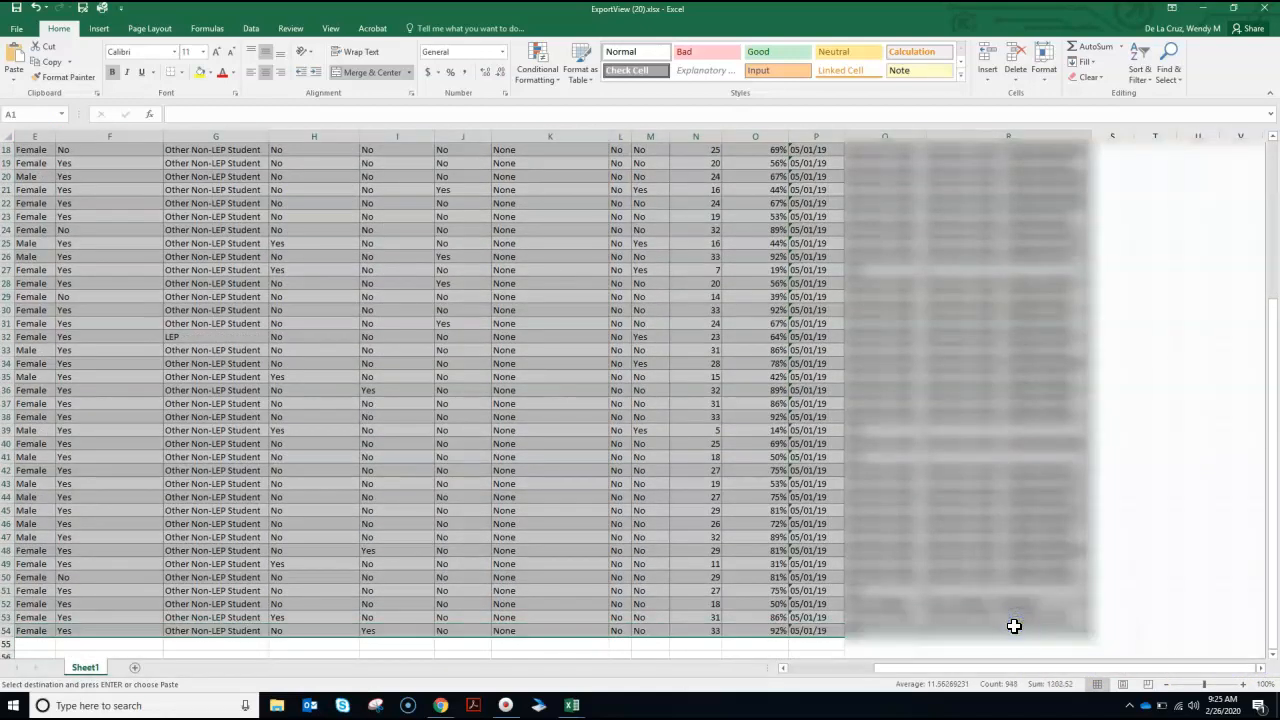
right_click(1014, 626)
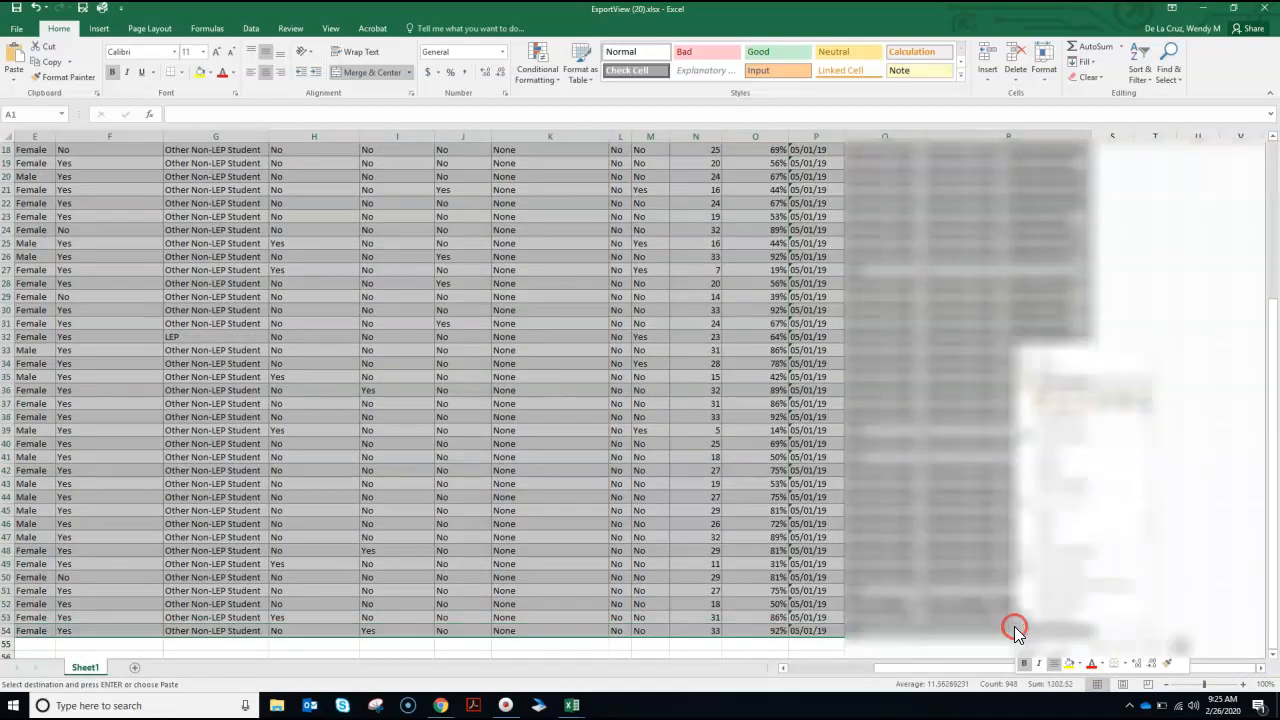
left_click(1047, 369)
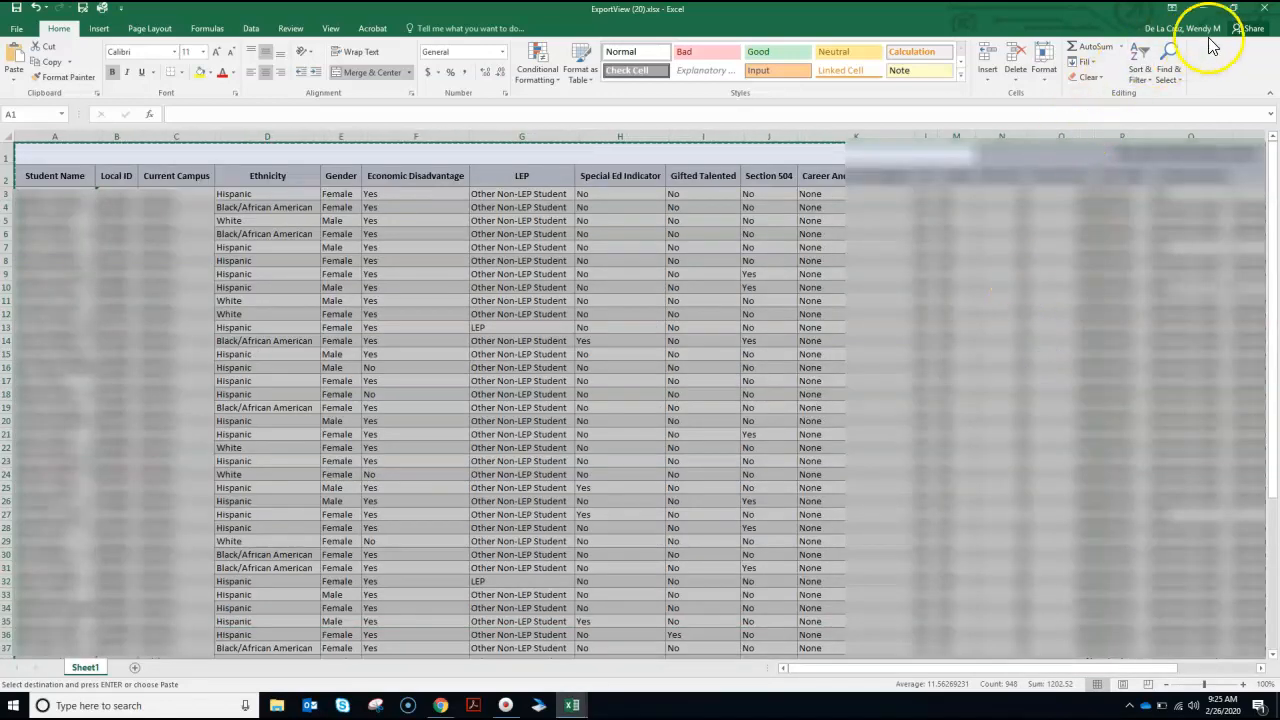
- Switch to the teacher-Local-Assessment template workbook and paste the copied STAAR data as values at cell A1 of the PREVIOUS-student_data sheet
left_click(1205, 8)
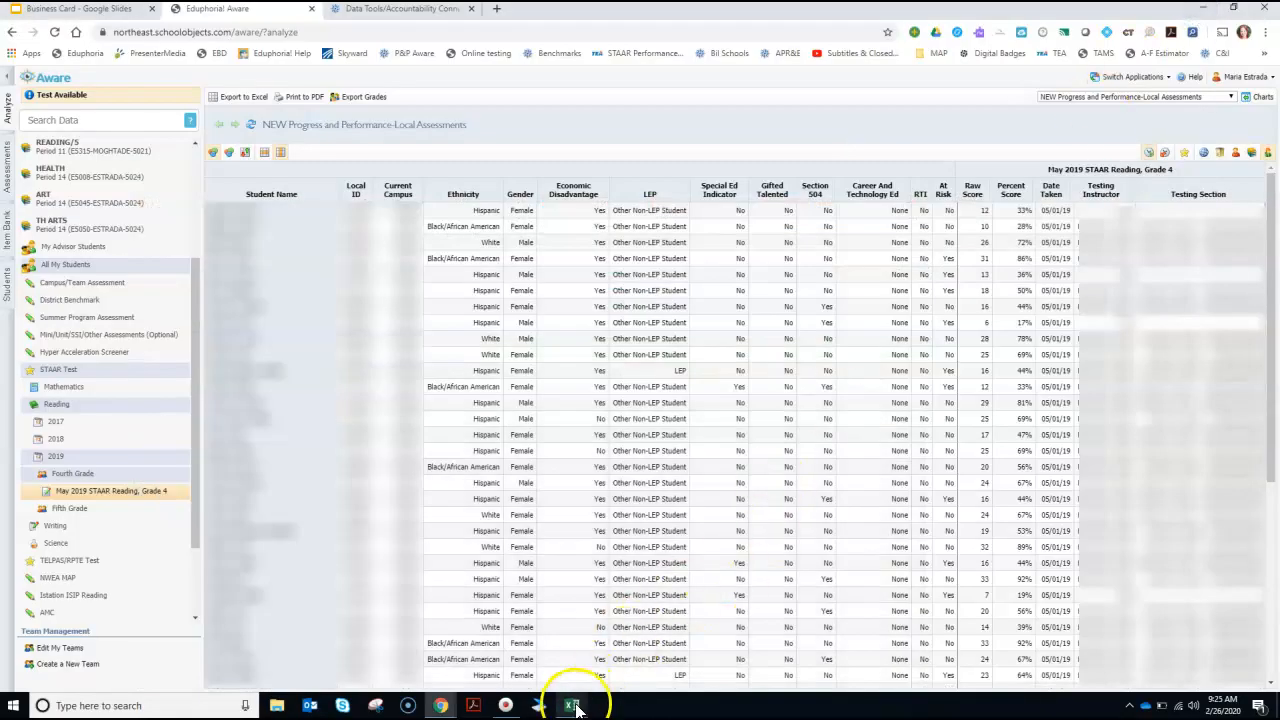
mouse_move(576, 708)
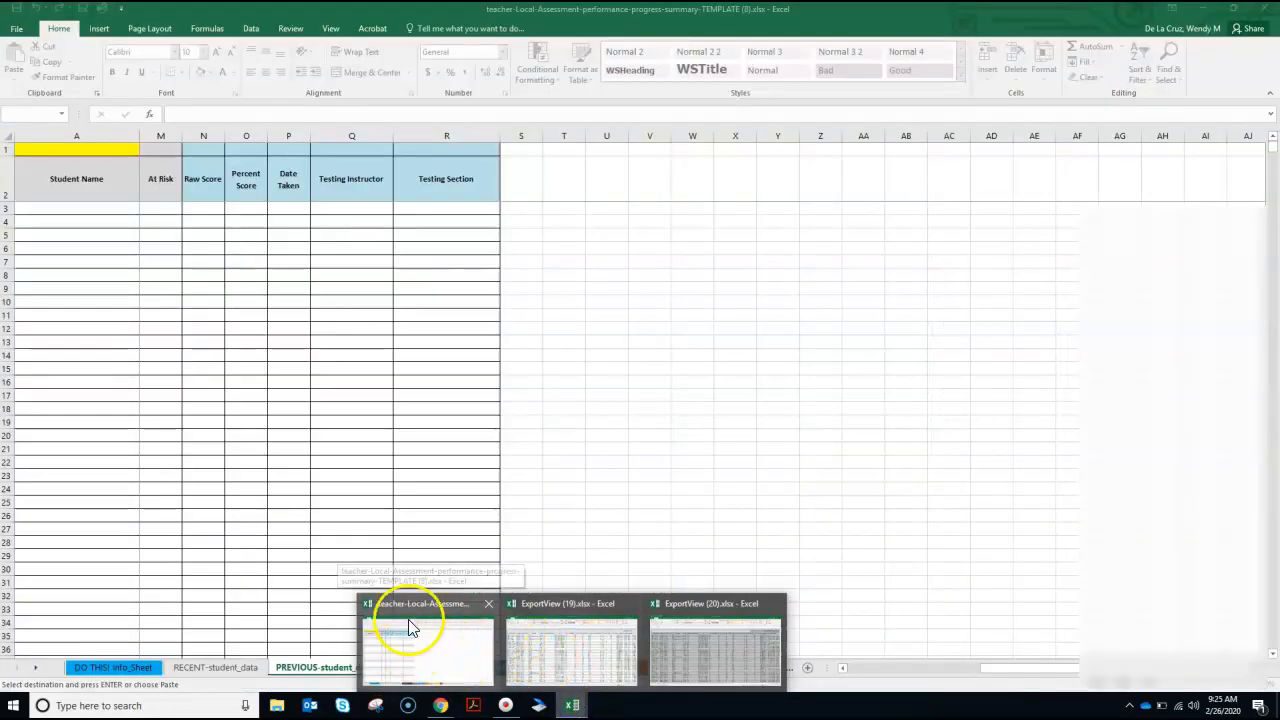
left_click(393, 634)
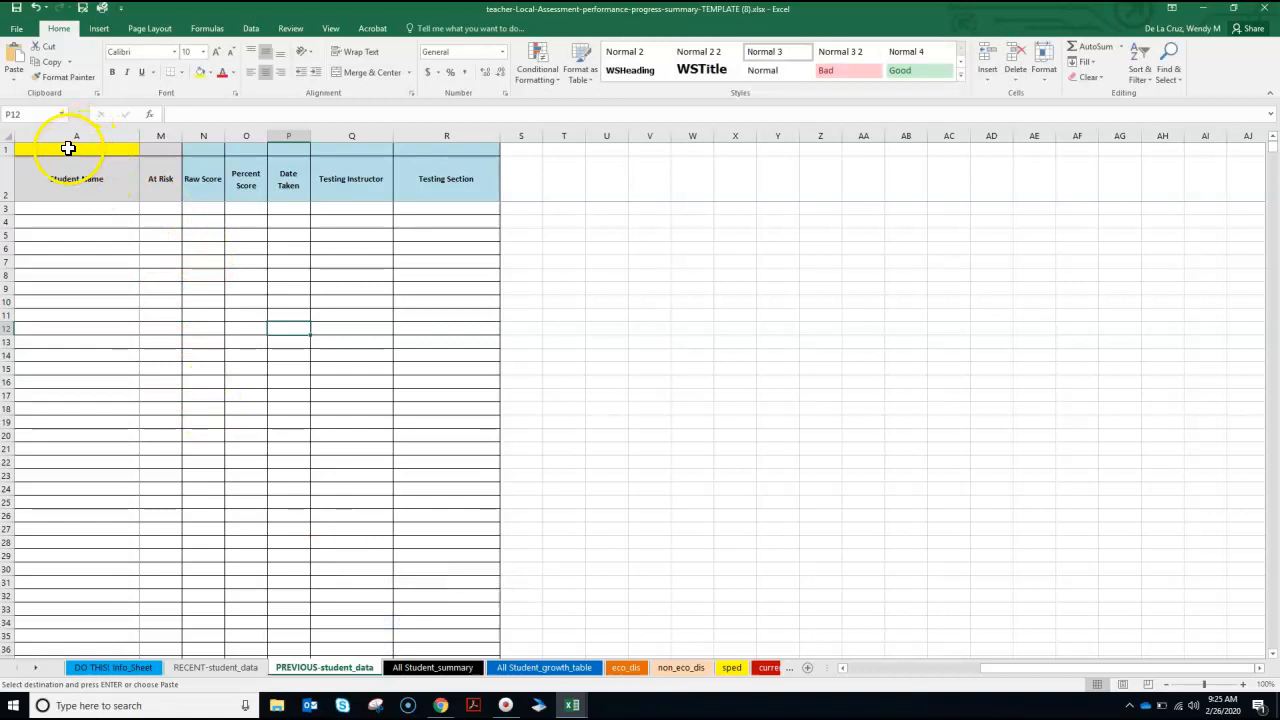
left_click(68, 148)
left_click(64, 207)
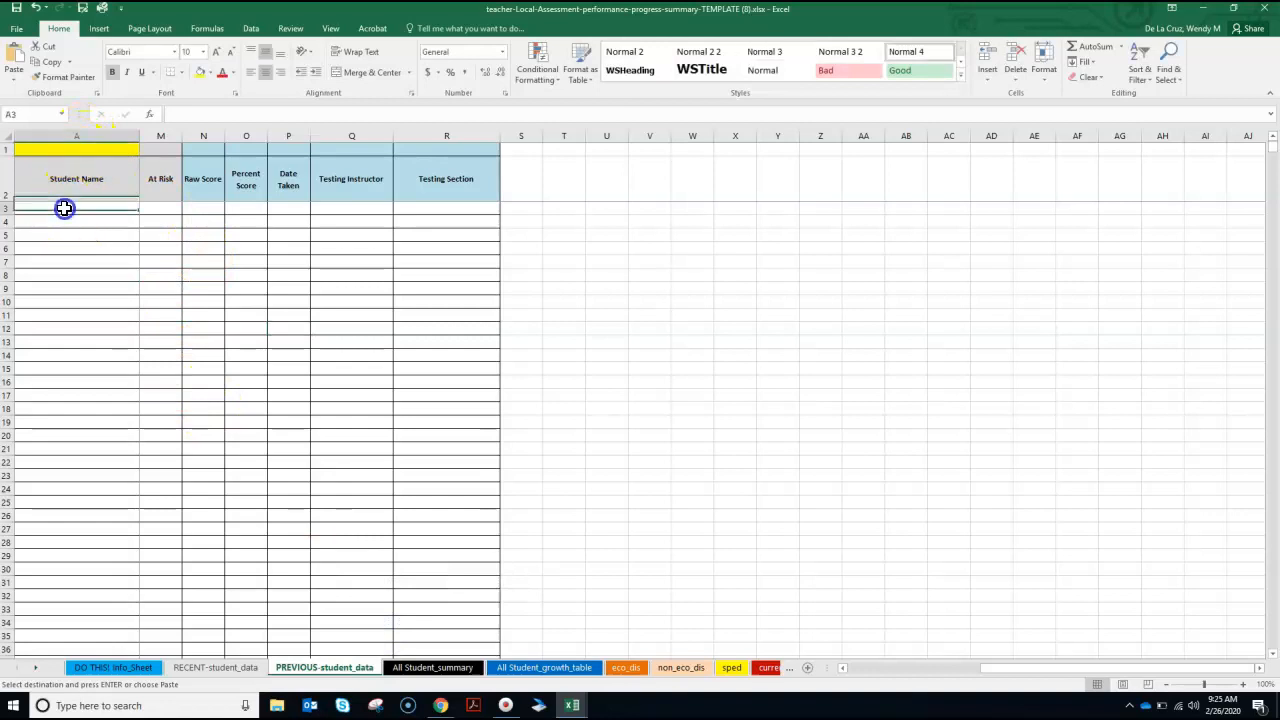
left_click(57, 176)
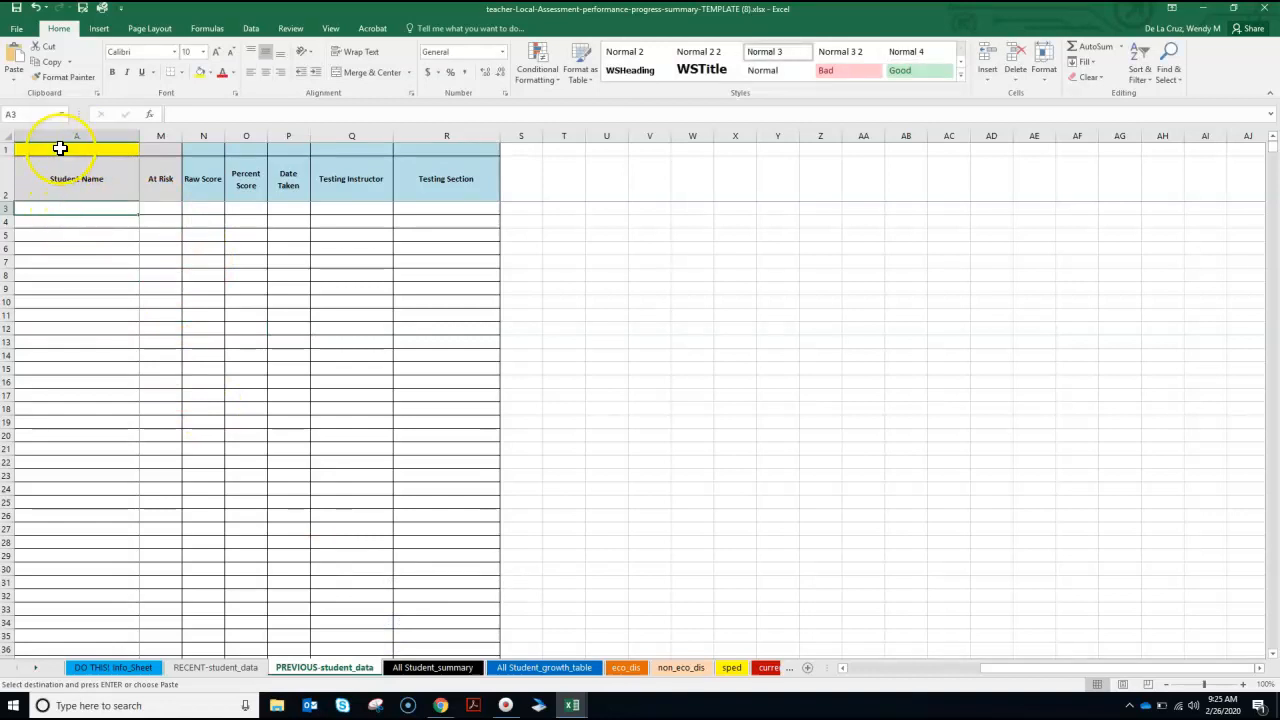
left_click(60, 148)
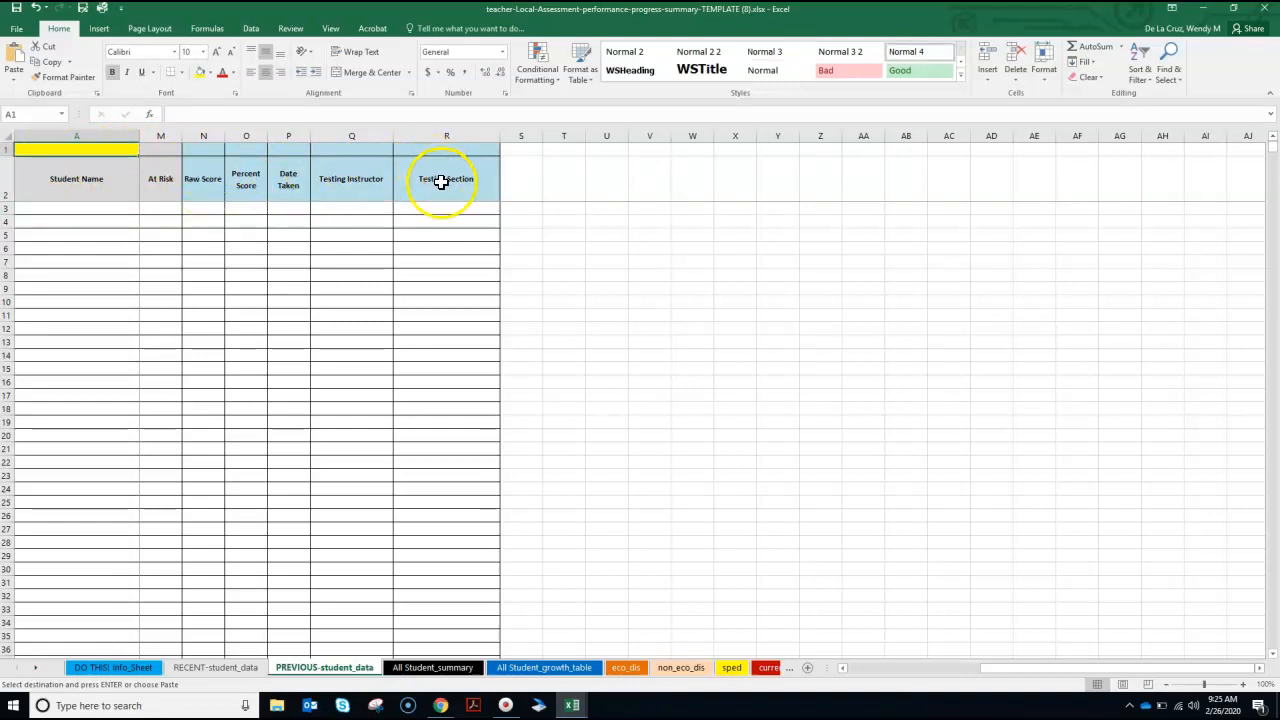
right_click(69, 148)
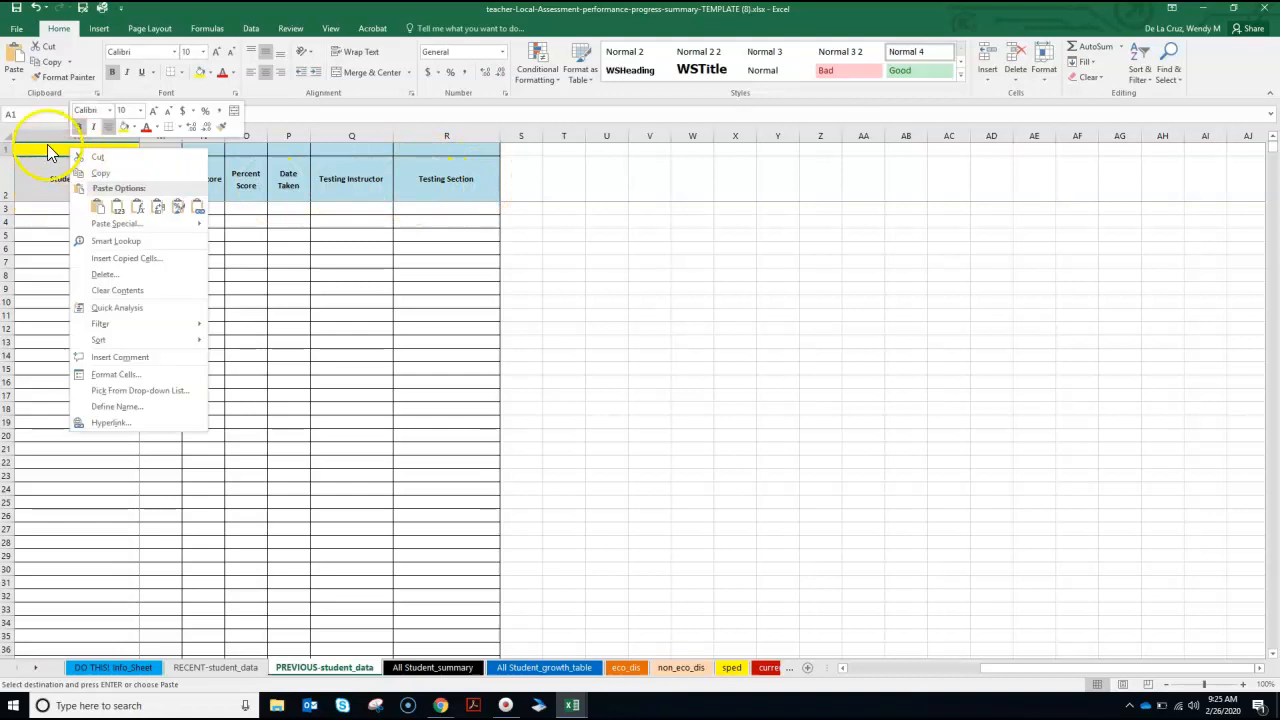
left_click(118, 209)
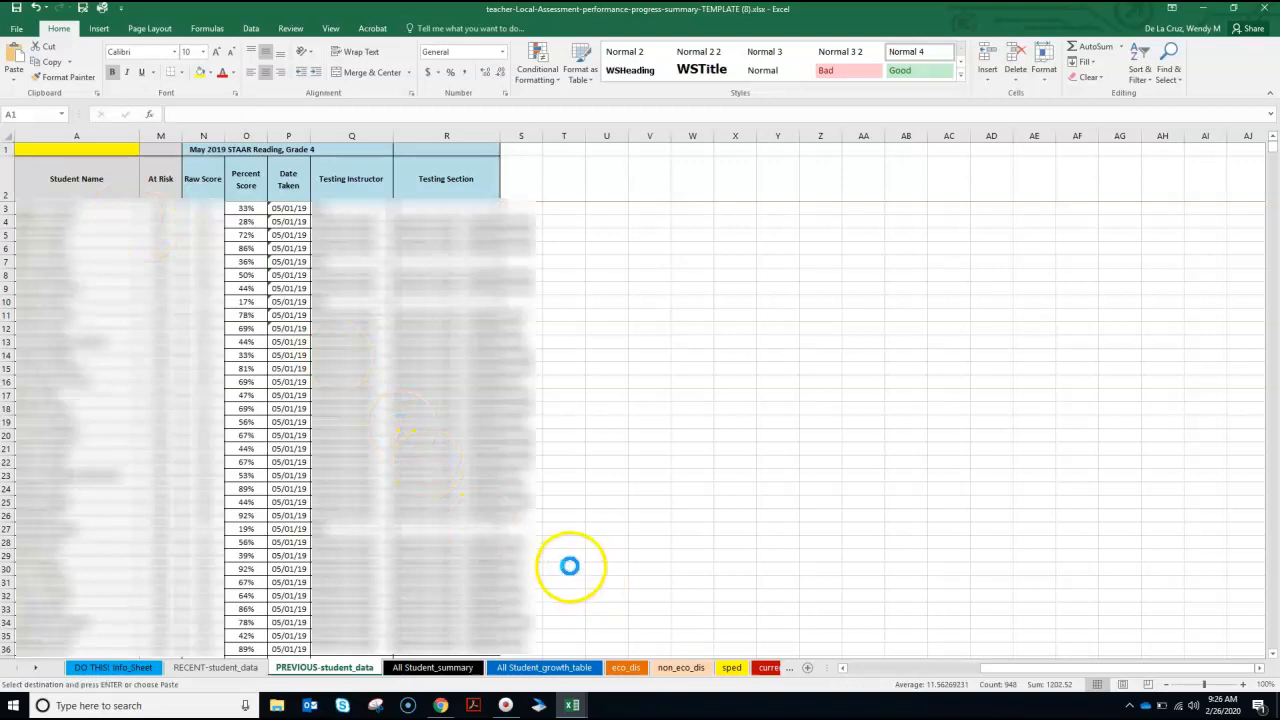
left_click(605, 546)
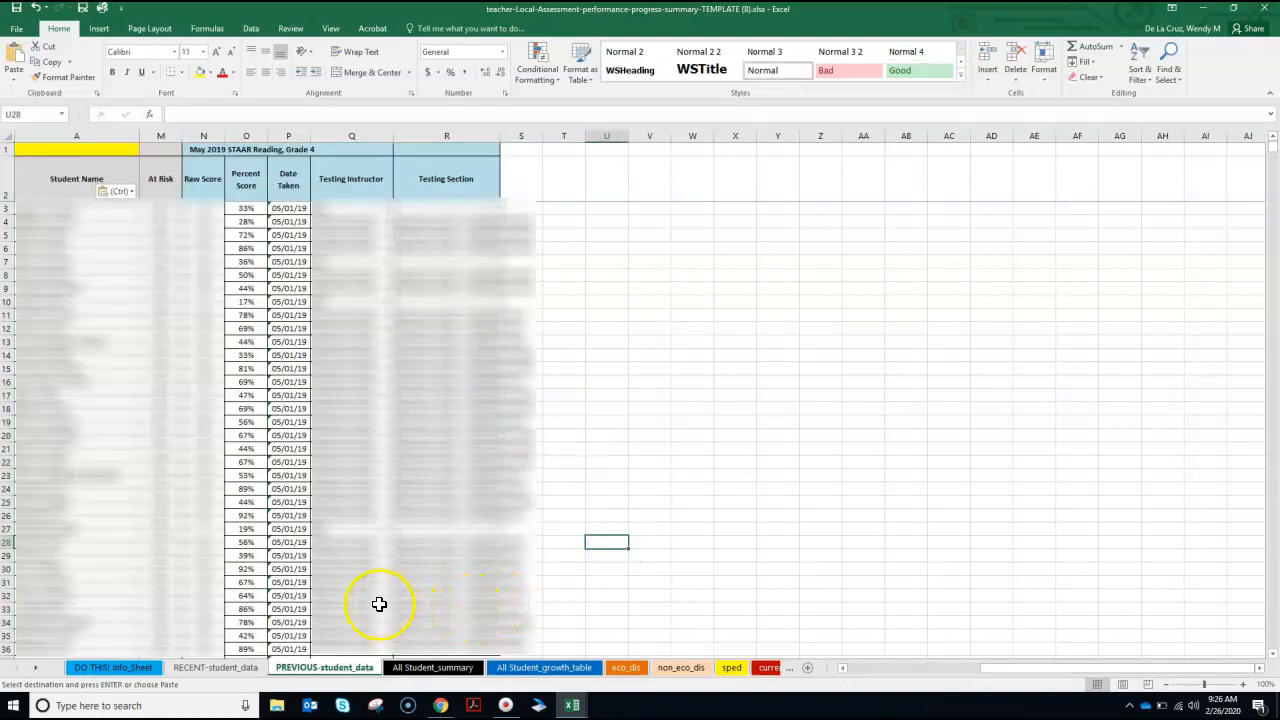
- Sort the RECENT-student_data sheet by Group # A to Z, then Percent Score smallest to largest, then Student Name A to Z
left_click(204, 668)
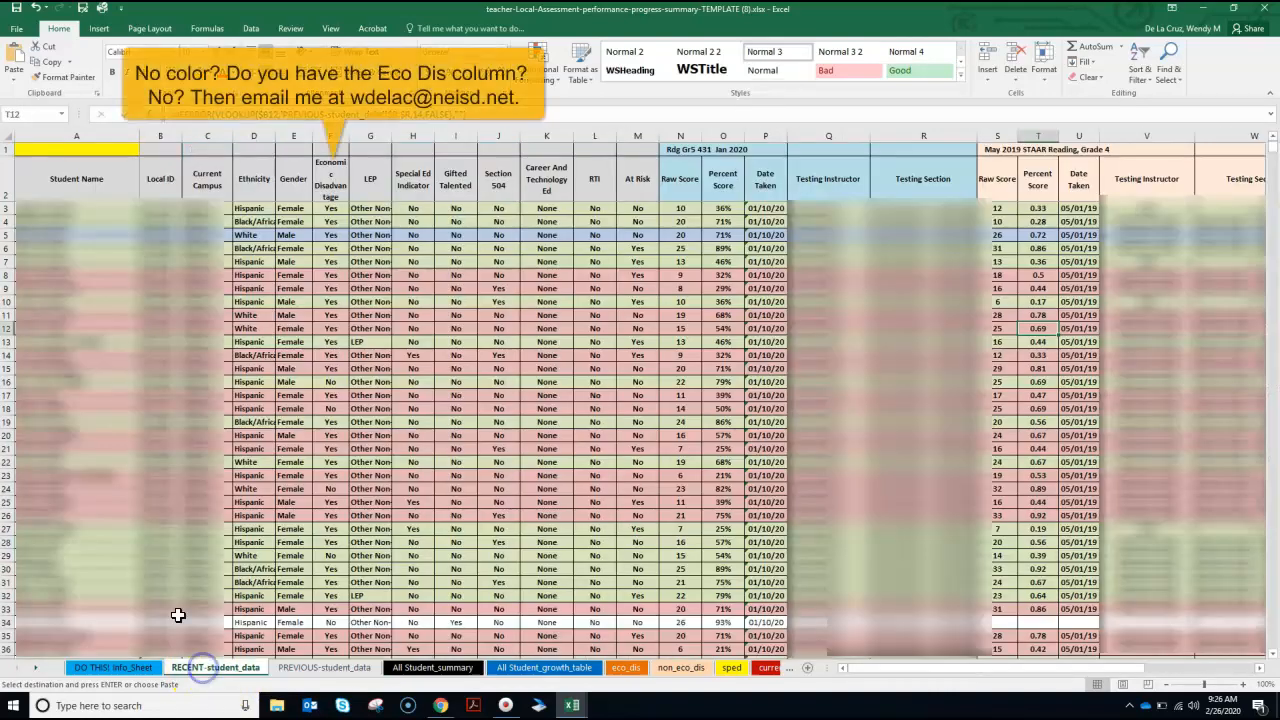
left_click(594, 408)
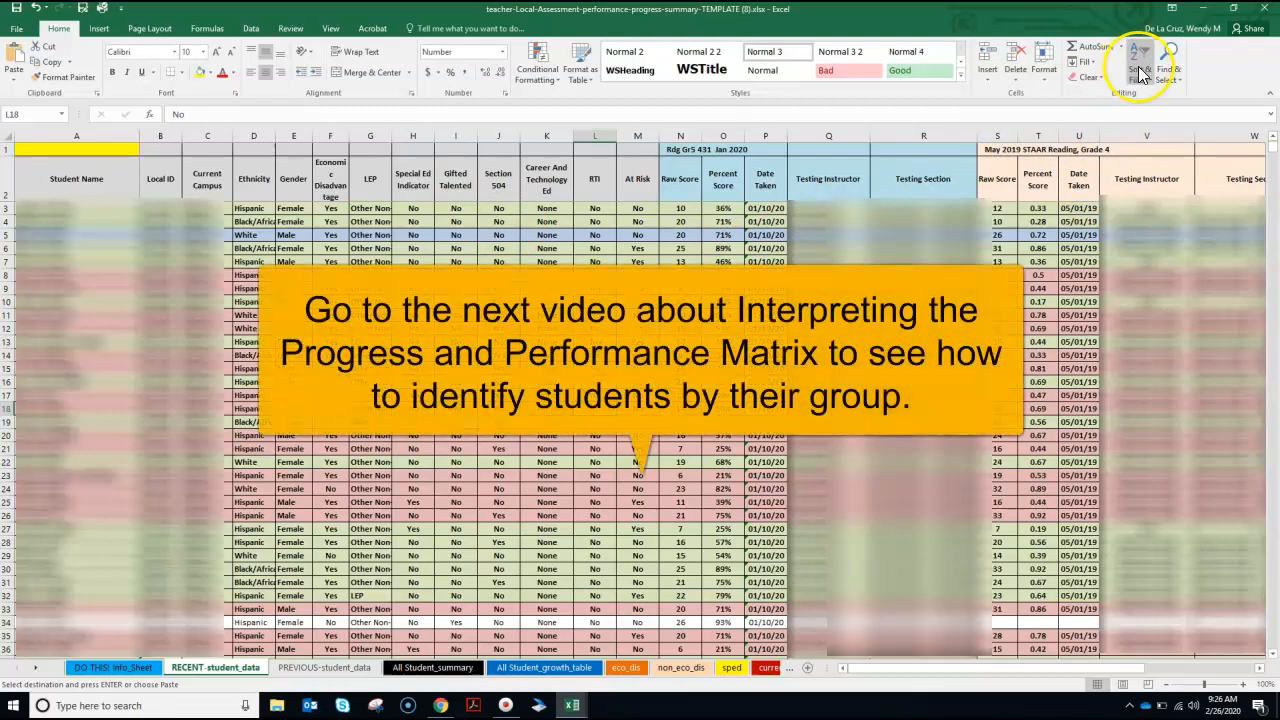
left_click(840, 315)
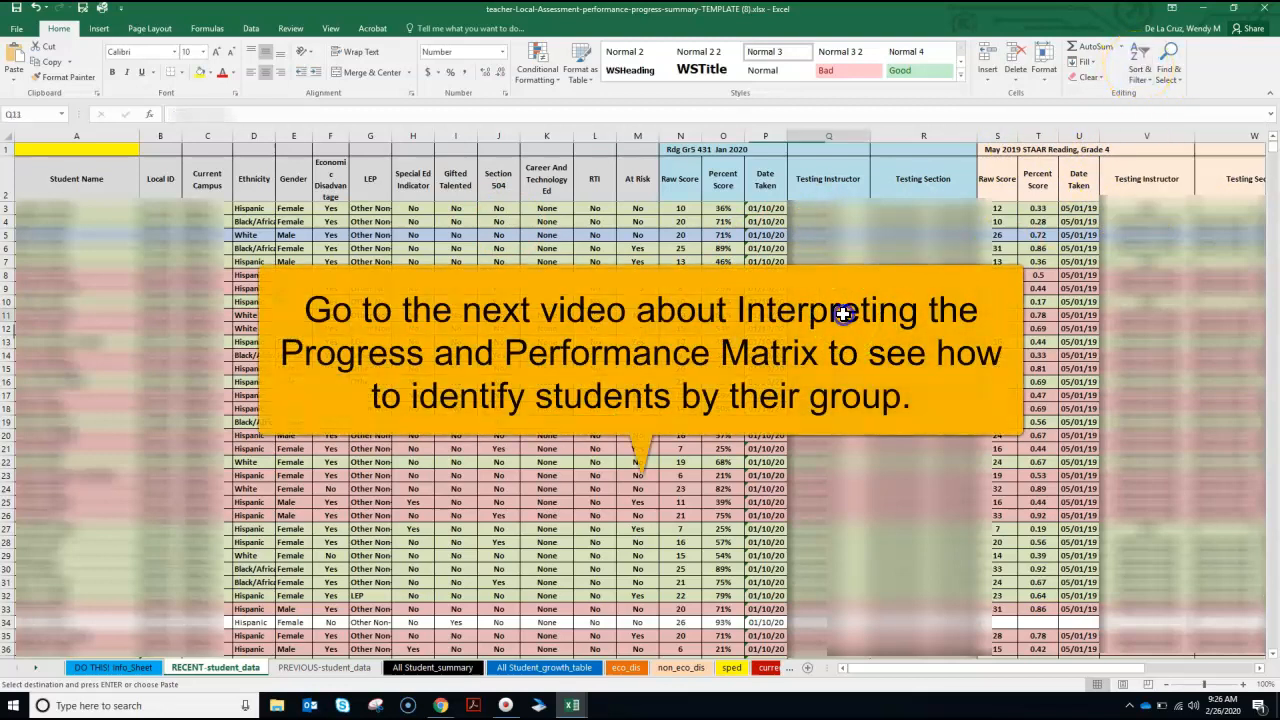
left_click(1143, 75)
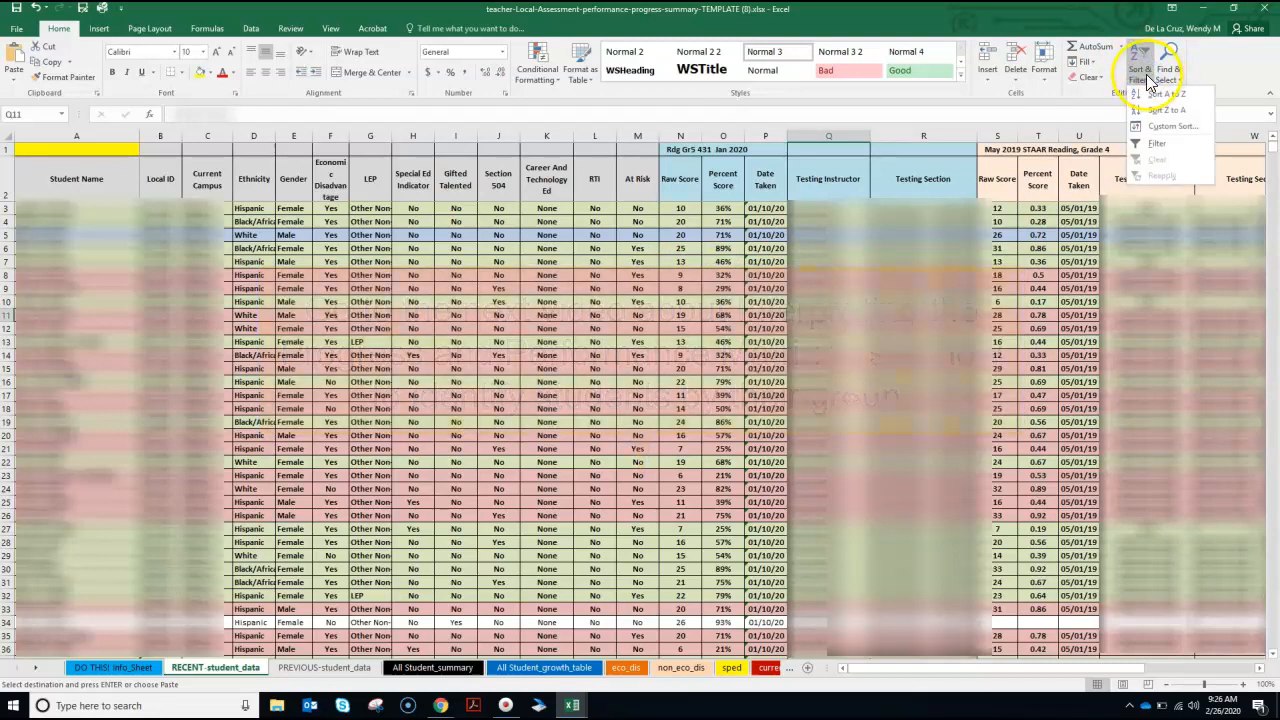
left_click(1163, 128)
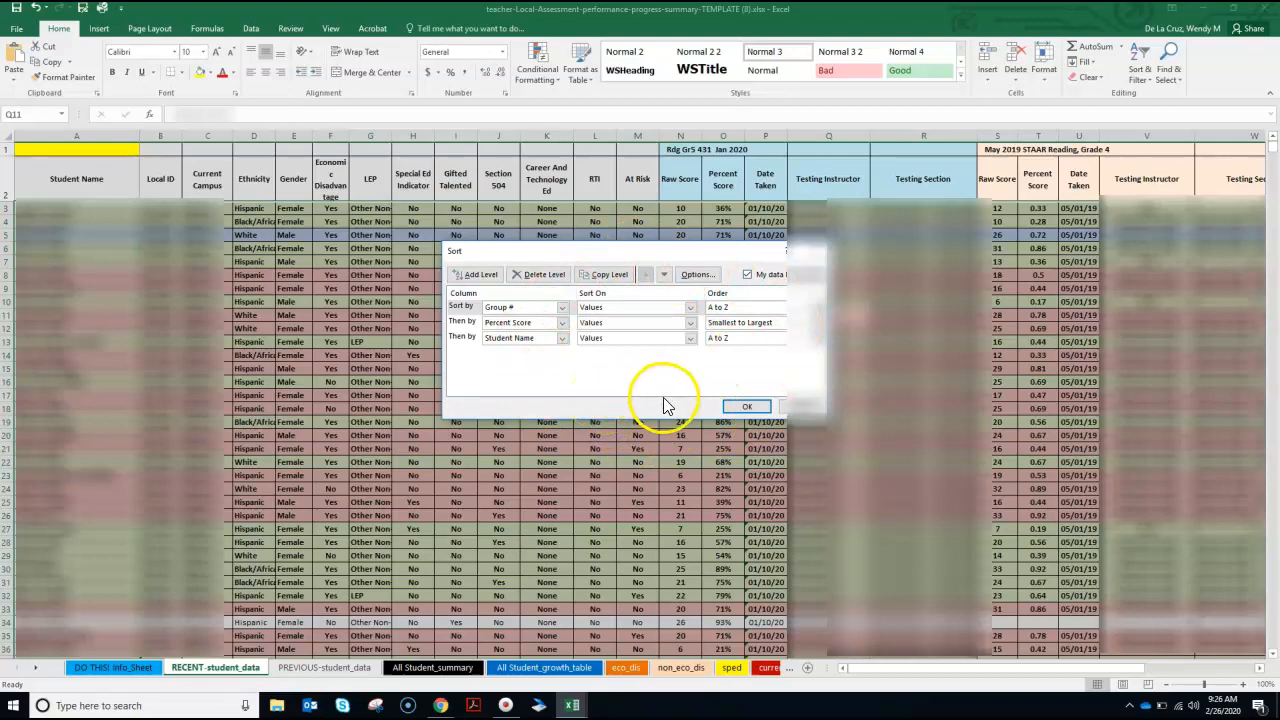
left_click(745, 408)
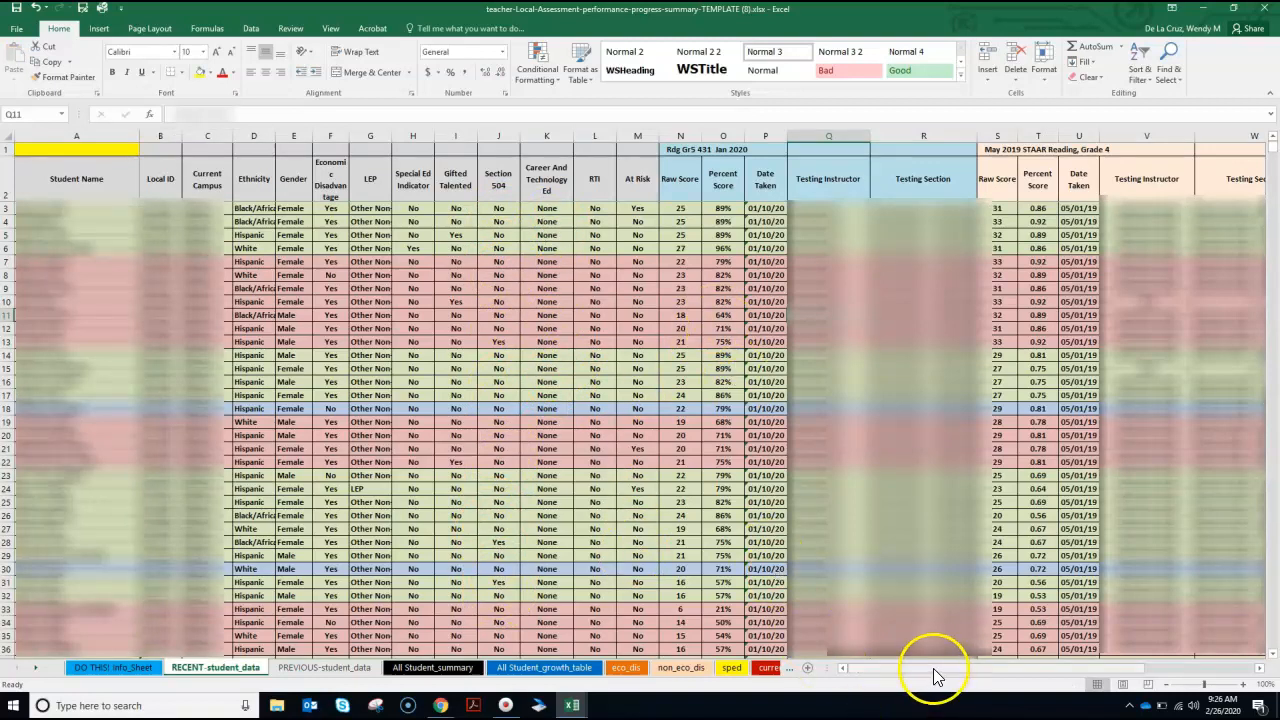
left_click_drag(918, 669, 1086, 660)
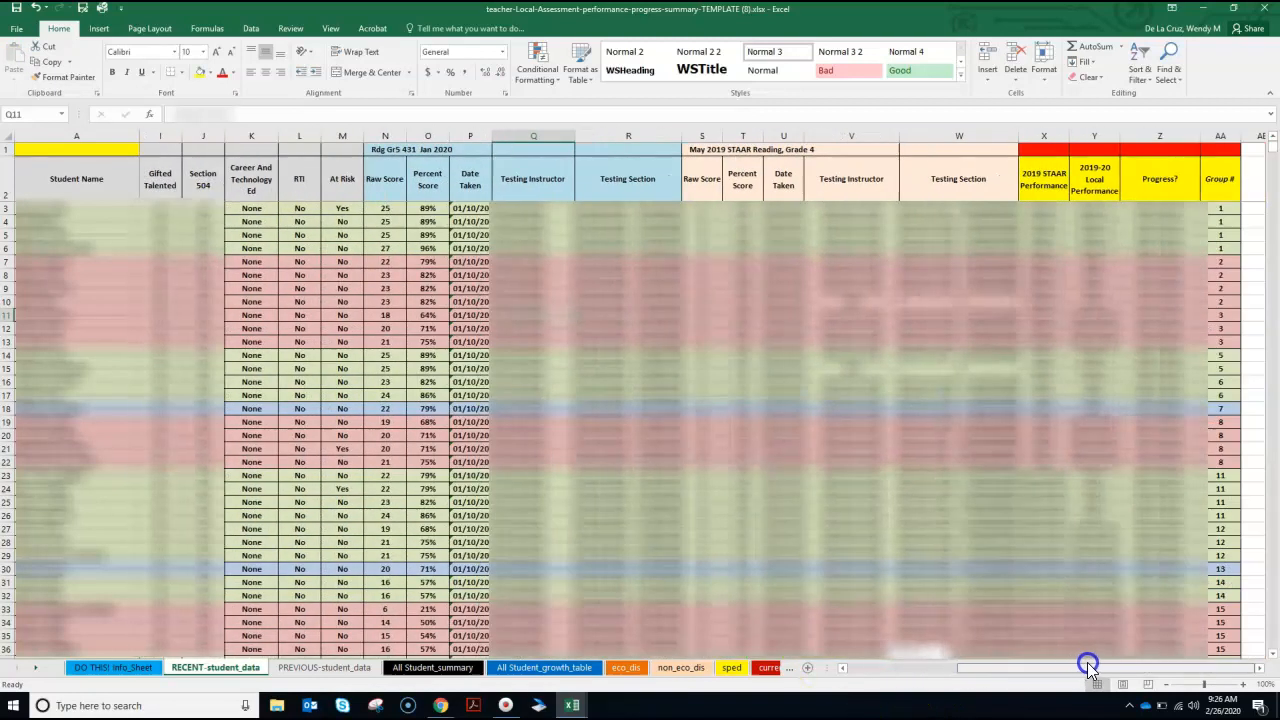